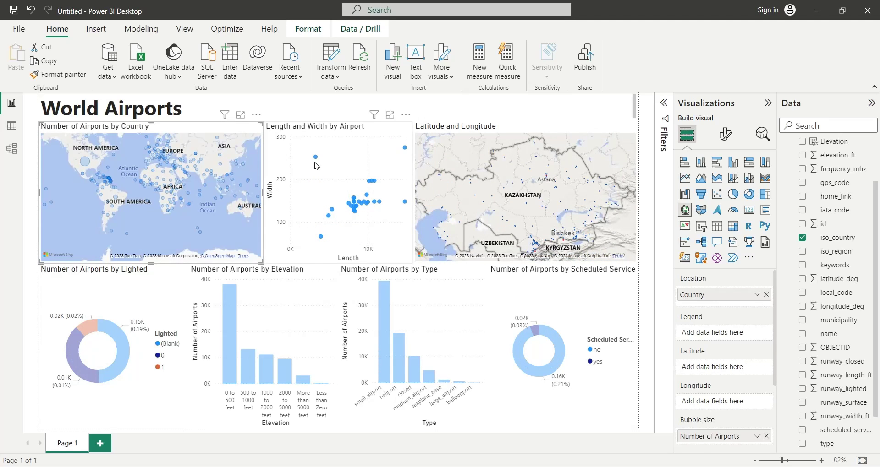
# Step: Try cross-filtering by lighted airports, 2000–5000 ft elevation, seaplane_base and scheduled service, clearing each
pyautogui.click(317, 166)
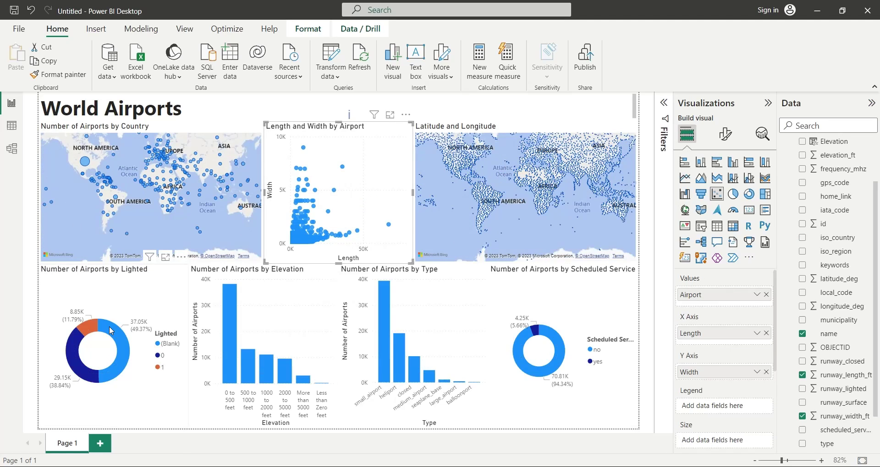
pyautogui.click(110, 330)
pyautogui.click(93, 332)
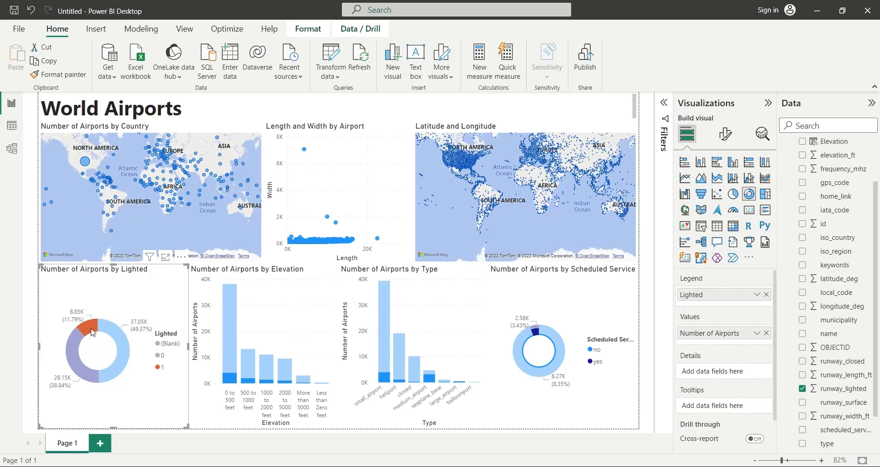
pyautogui.click(284, 372)
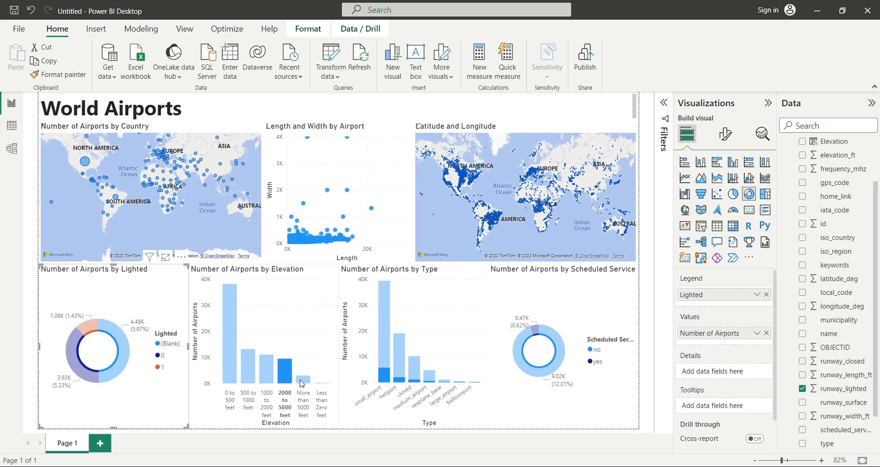
pyautogui.click(304, 386)
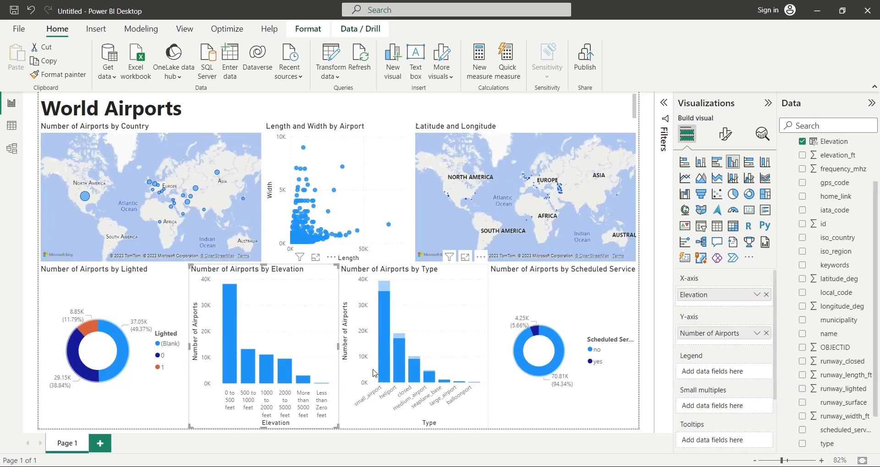
pyautogui.click(443, 380)
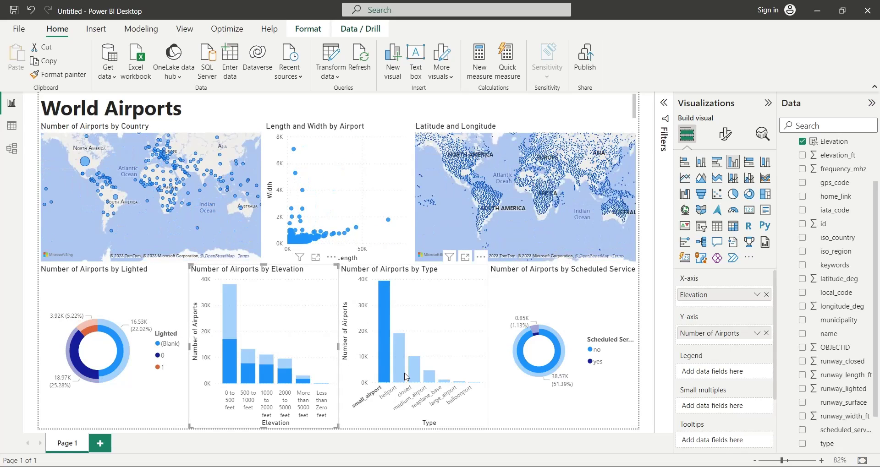
pyautogui.click(458, 387)
pyautogui.click(529, 365)
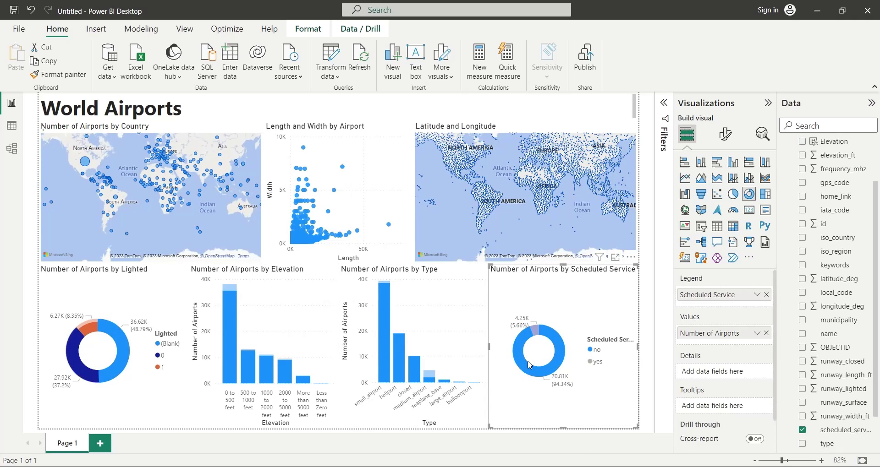
pyautogui.click(646, 346)
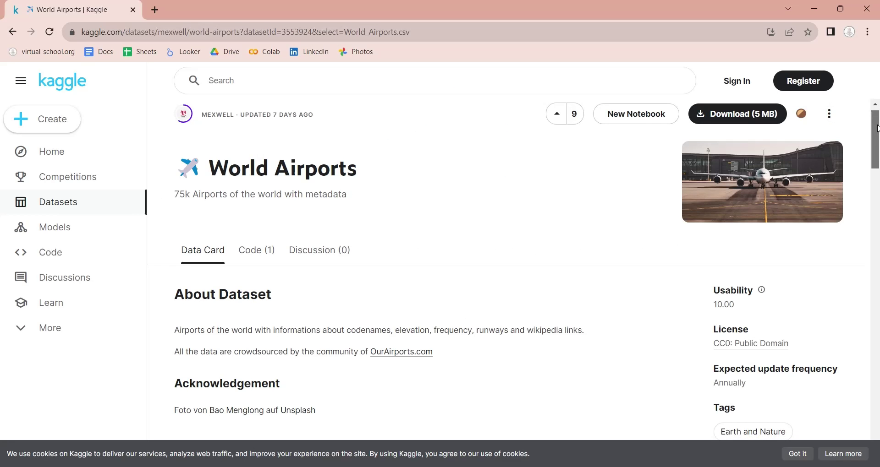
# Step: Scroll the World Airports dataset page and request its 5 MB download
pyautogui.moveTo(877, 134)
pyautogui.mouseDown()
pyautogui.moveTo(877, 399)
pyautogui.moveTo(878, 122)
pyautogui.mouseUp()
pyautogui.click(730, 132)
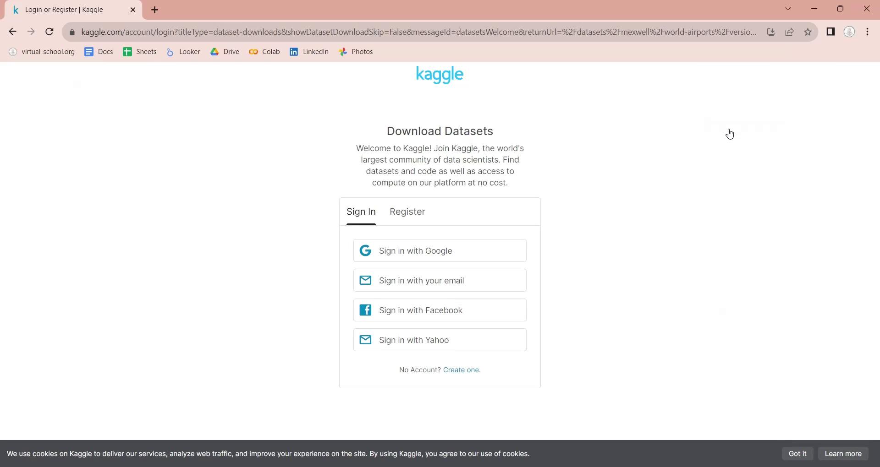
# Step: Sign in with the Google account, lengthen the full name, submit, and accept Kaggle's terms
pyautogui.click(414, 256)
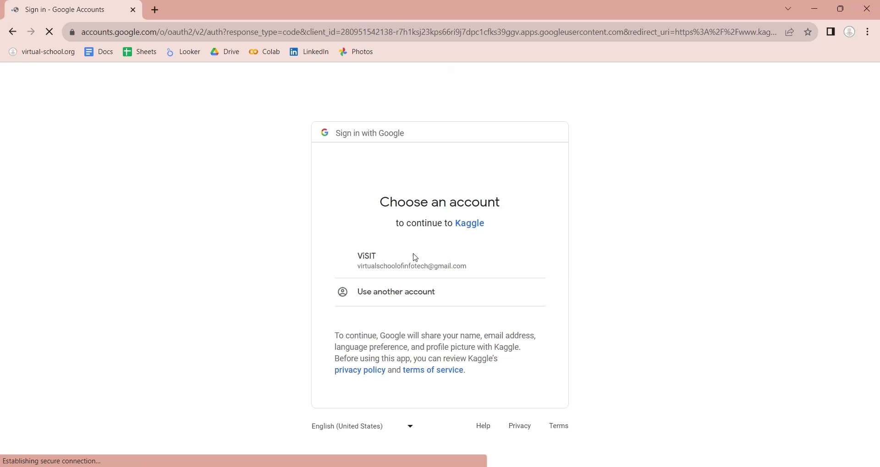
pyautogui.click(387, 259)
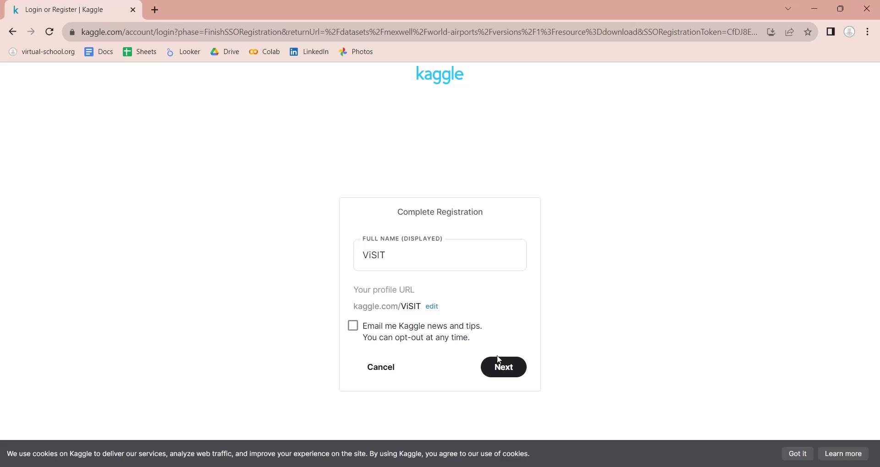
pyautogui.click(499, 371)
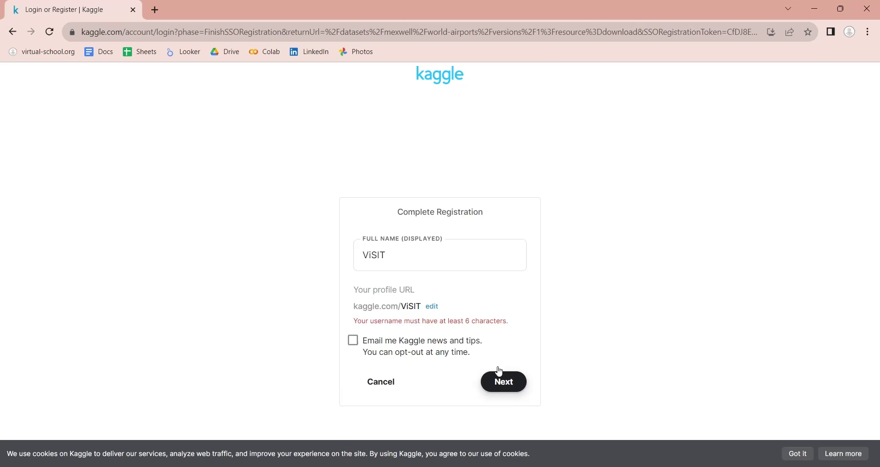
pyautogui.click(419, 260)
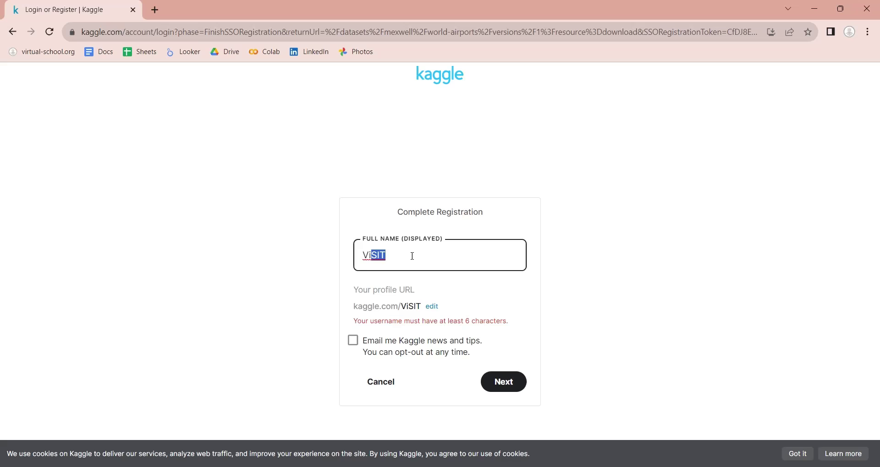
pyautogui.write('rtual_School')
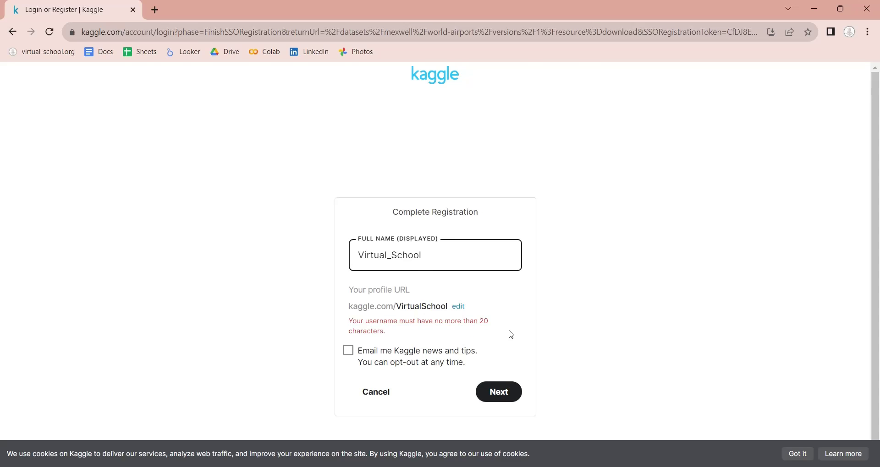
pyautogui.click(497, 397)
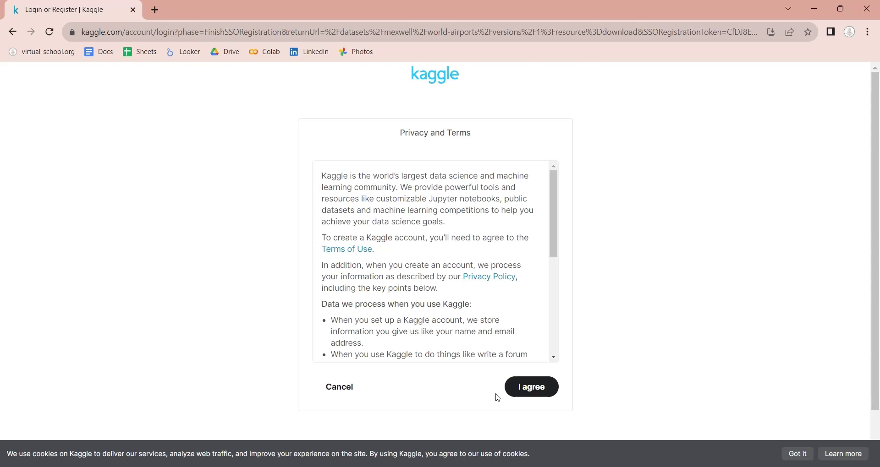
pyautogui.click(515, 391)
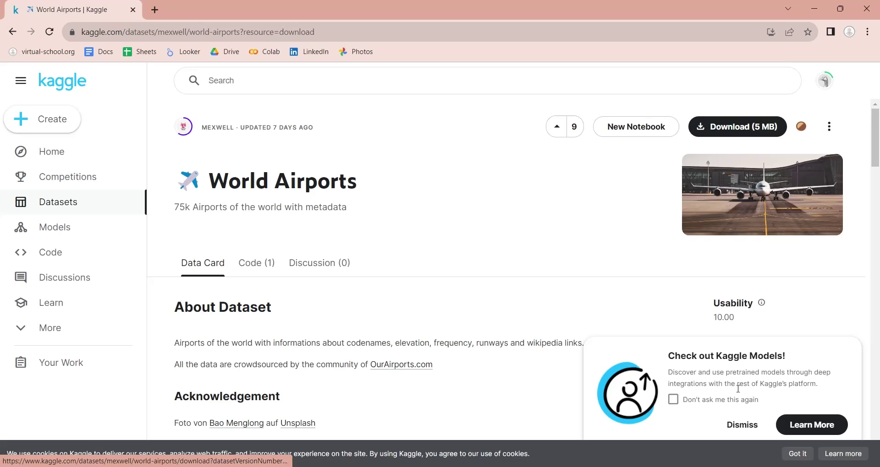
# Step: Dismiss the cookie banner and download the 5 MB World Airports archive.zip
pyautogui.click(794, 454)
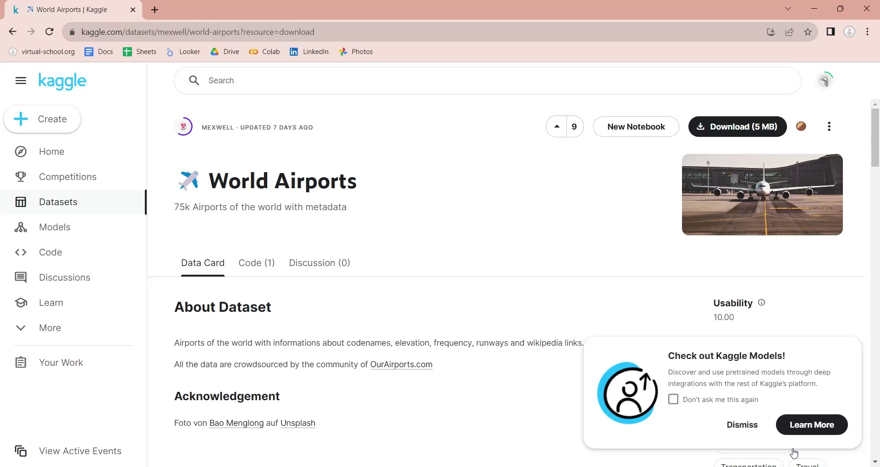
pyautogui.click(740, 129)
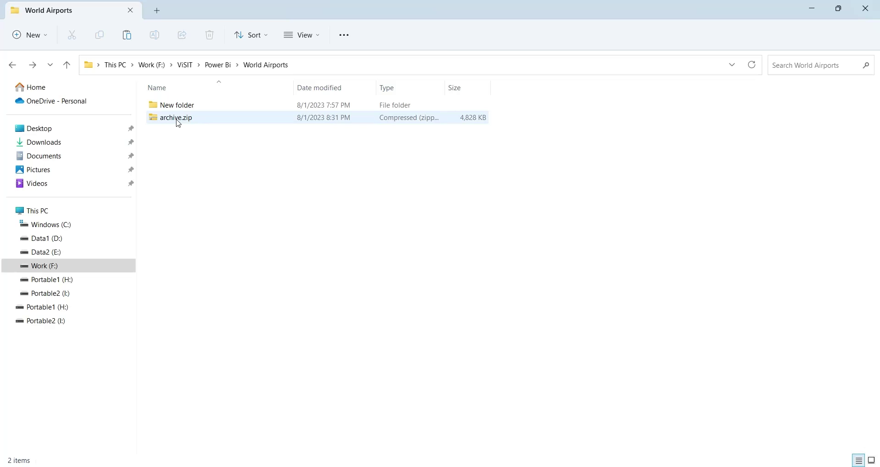
# Step: Start extracting archive.zip, trimming 'archive' off the destination path
pyautogui.click(176, 120)
pyautogui.rightClick(176, 120)
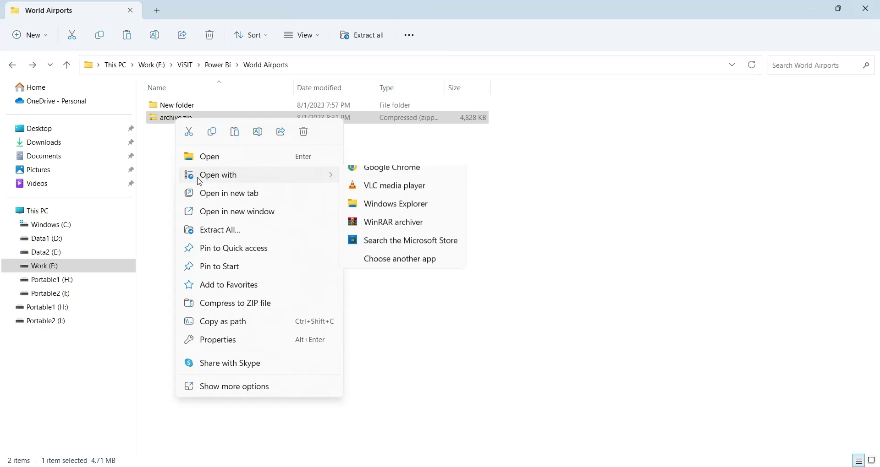
pyautogui.click(230, 239)
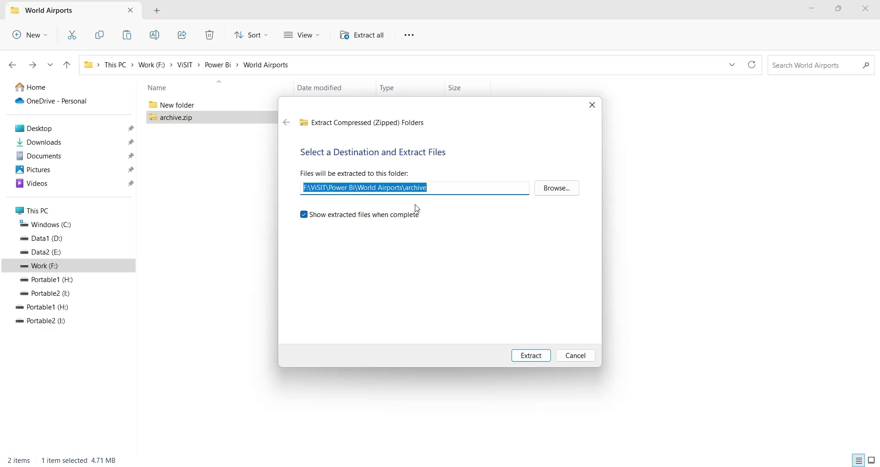
pyautogui.doubleClick(409, 189)
pyautogui.press('BackSpace')
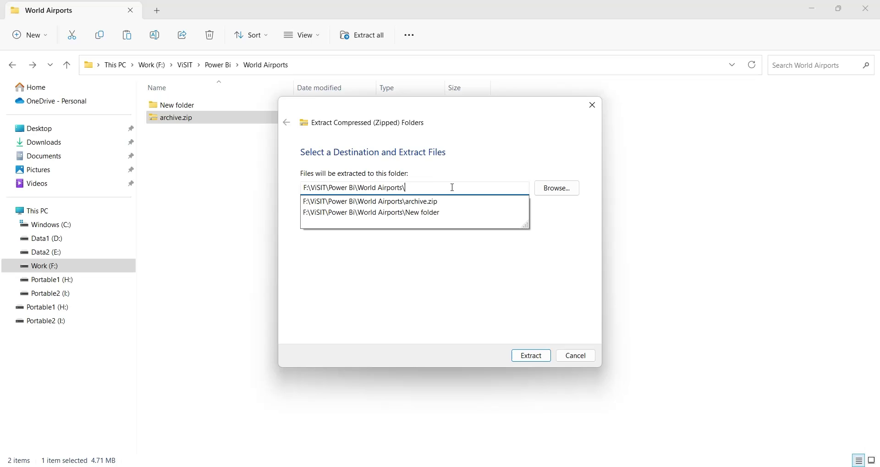
# Step: Extract without showing files, then open World_Airports.csv in Excel
pyautogui.click(526, 359)
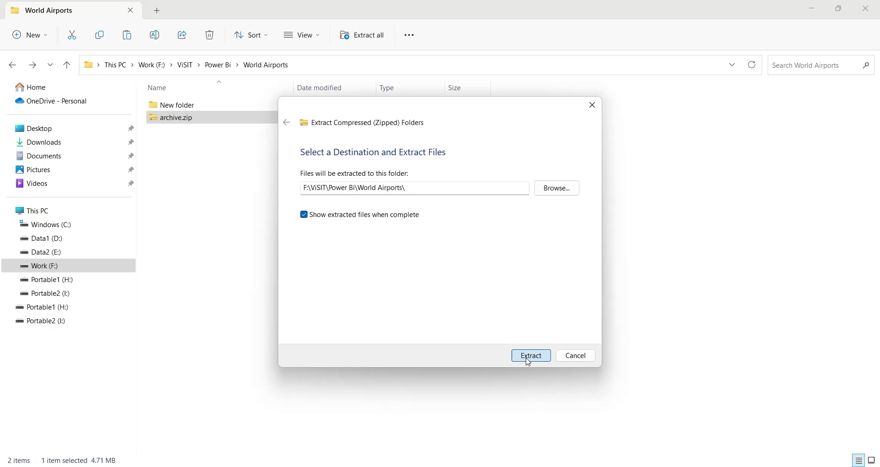
pyautogui.click(394, 215)
pyautogui.click(531, 357)
pyautogui.click(191, 130)
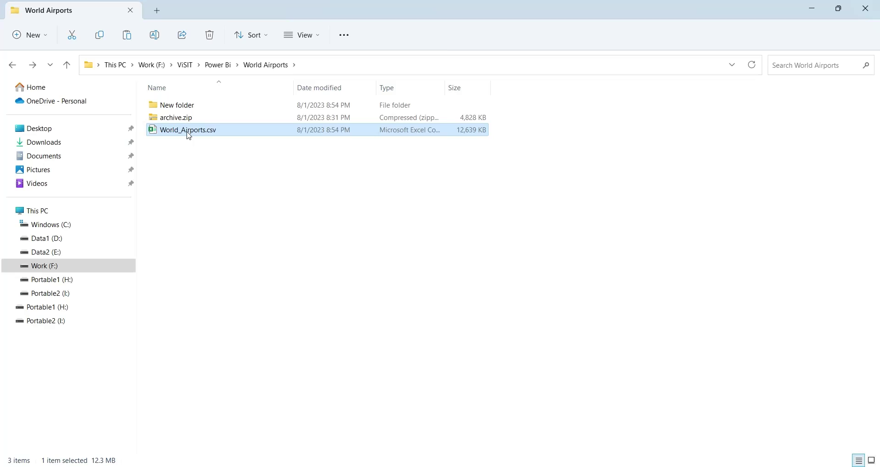
pyautogui.doubleClick(189, 133)
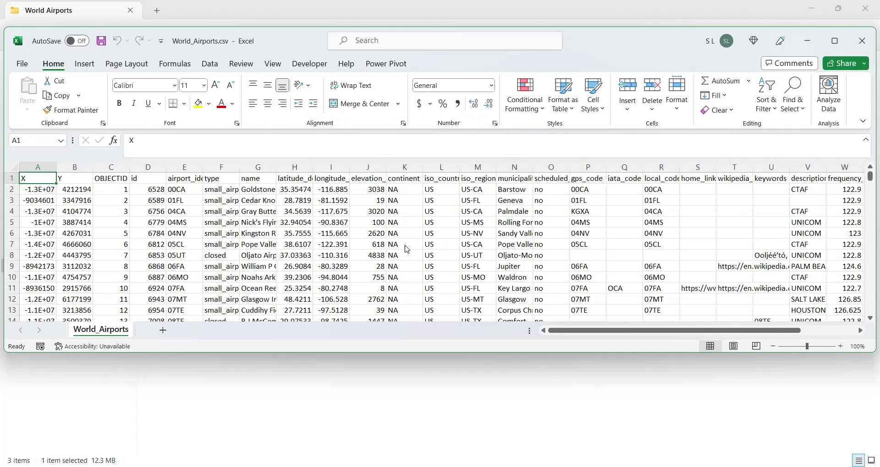
# Step: Maximize Excel and browse World_Airports.csv from its last row back across the headers
pyautogui.doubleClick(588, 35)
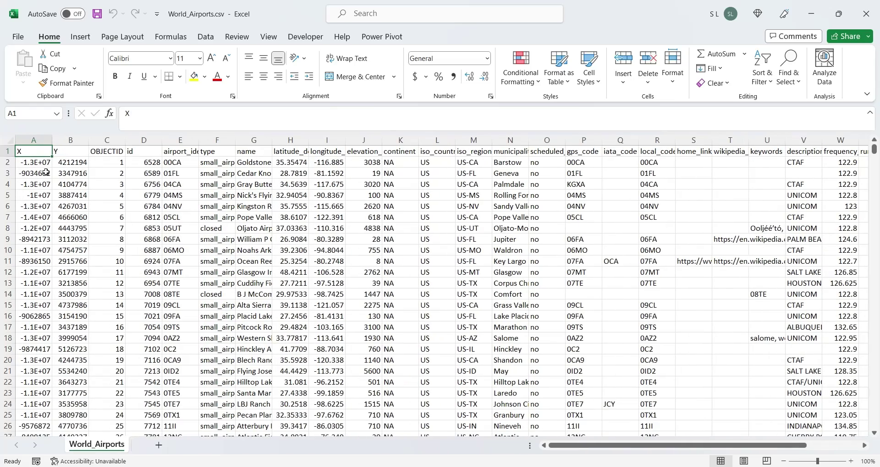
pyautogui.hotkey('ctrl', 'Down')
pyautogui.hotkey('ctrl', 'Up')
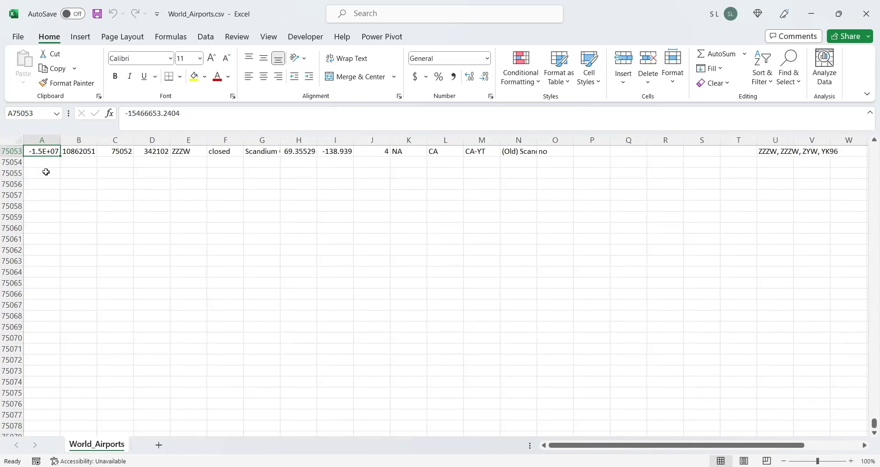
pyautogui.press('Up')
pyautogui.press('Up')
pyautogui.press('Up')
pyautogui.press('Up')
pyautogui.press('Up')
pyautogui.press('Up')
pyautogui.press('Up')
pyautogui.press('Up')
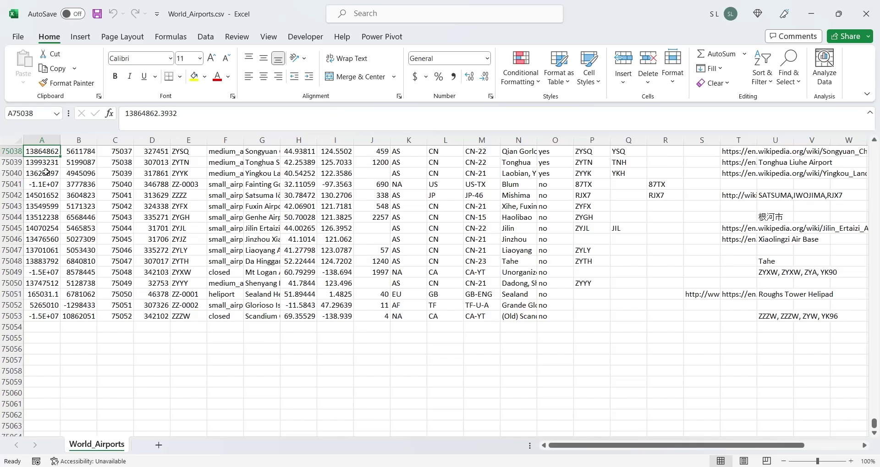
pyautogui.hotkey('ctrl', 'Up')
pyautogui.press('Down')
pyautogui.press('Up')
pyautogui.press('Right')
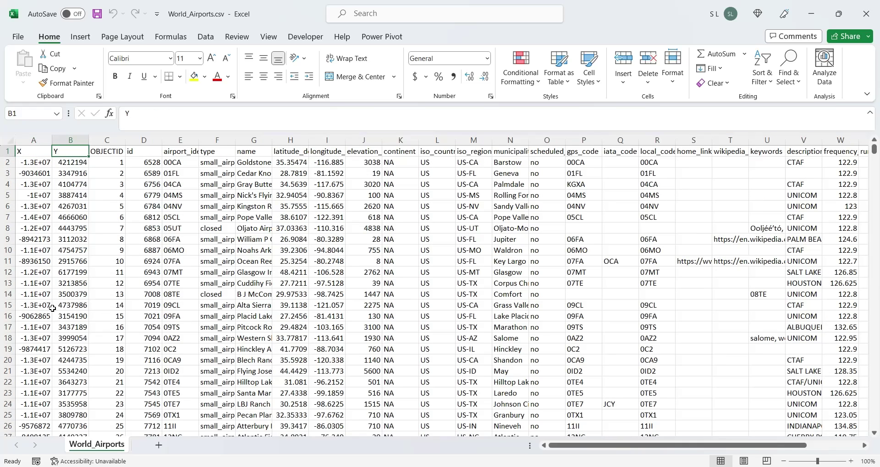
pyautogui.press('Right')
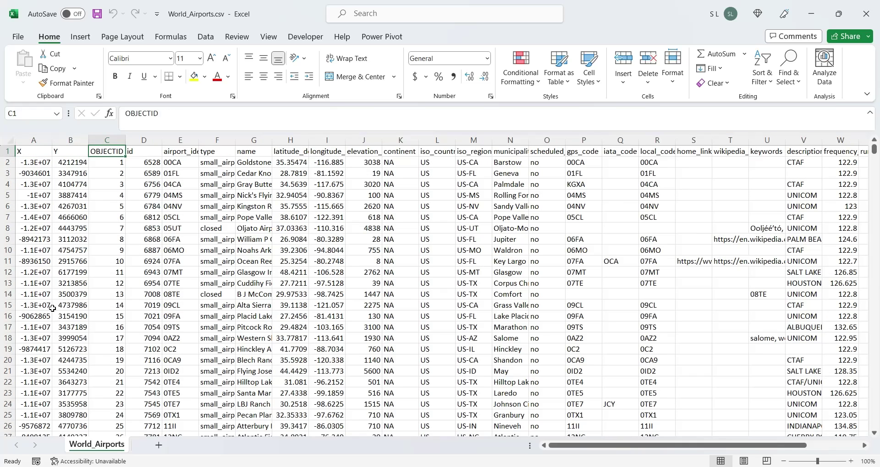
pyautogui.press('Right')
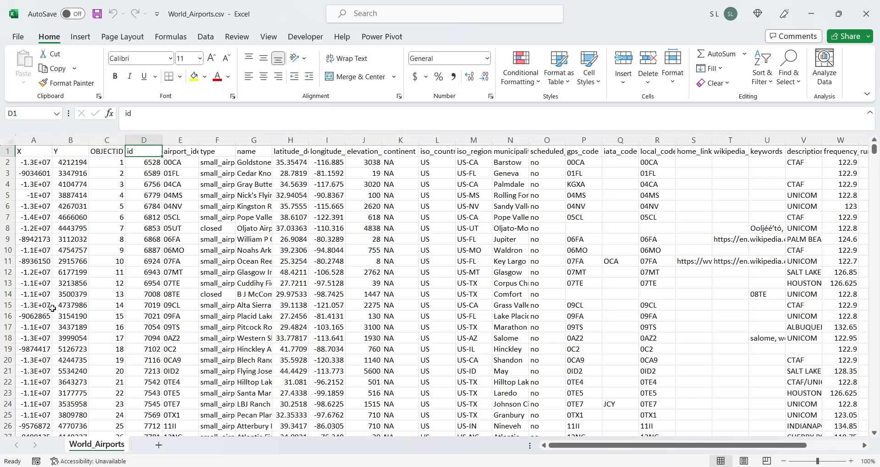
pyautogui.press('Right')
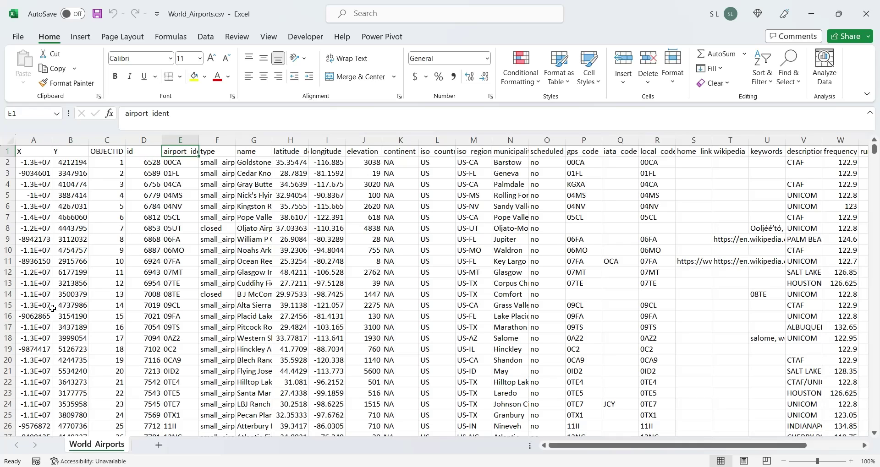
pyautogui.press('Right')
# Step: Inspect the type, name and elevation_ft columns and save the workbook
pyautogui.click(217, 140)
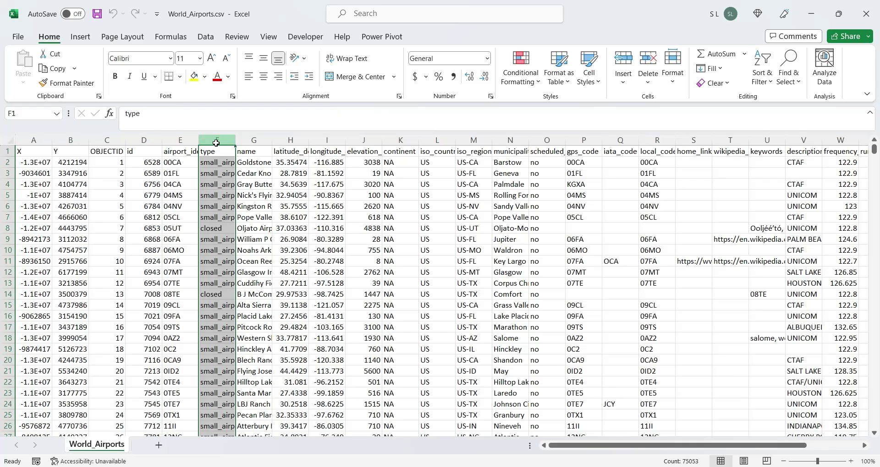
pyautogui.press('Right')
pyautogui.press('Right')
pyautogui.press('Right')
pyautogui.press('Left')
pyautogui.press('Left')
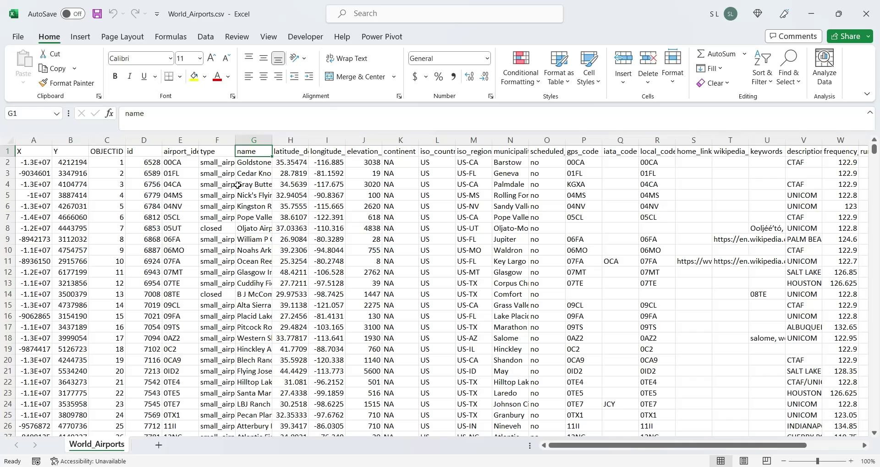
pyautogui.press('Right')
pyautogui.press('Right')
pyautogui.press('Right')
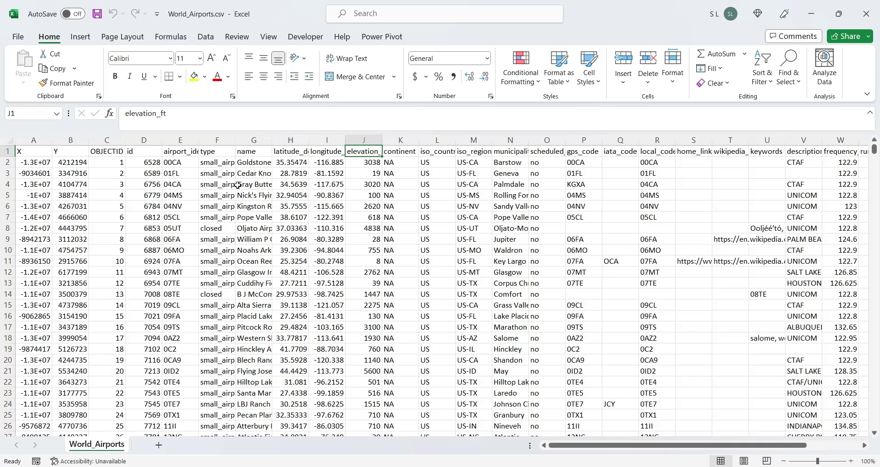
pyautogui.click(353, 142)
pyautogui.hotkey('ctrl', 's')
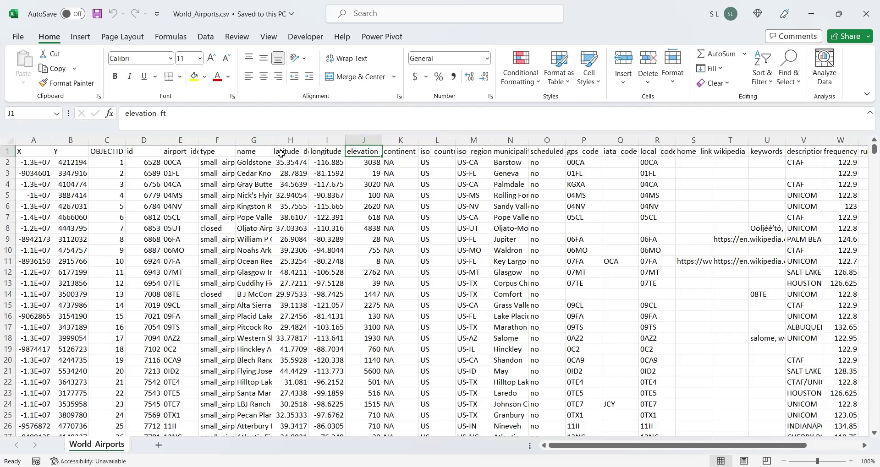
# Step: Review location, region, scheduled_service and runway columns, widening scheduled_service, then switch to Power BI
pyautogui.moveTo(288, 141); pyautogui.dragTo(326, 141)
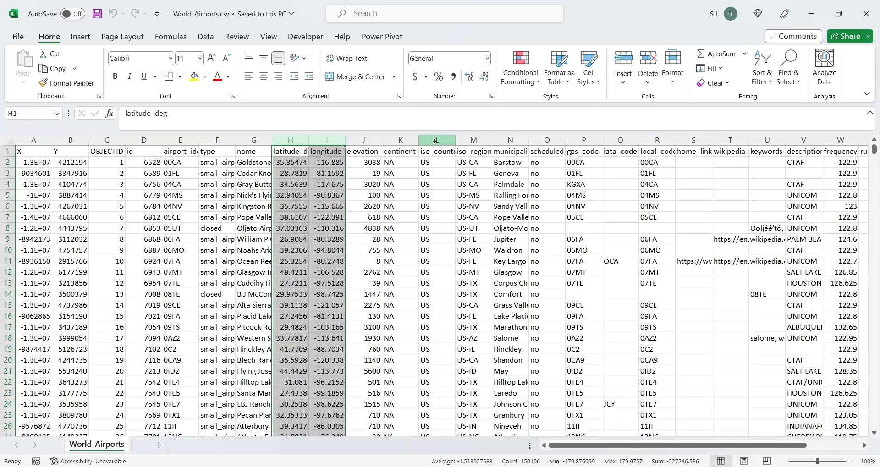
pyautogui.moveTo(411, 141); pyautogui.dragTo(472, 142)
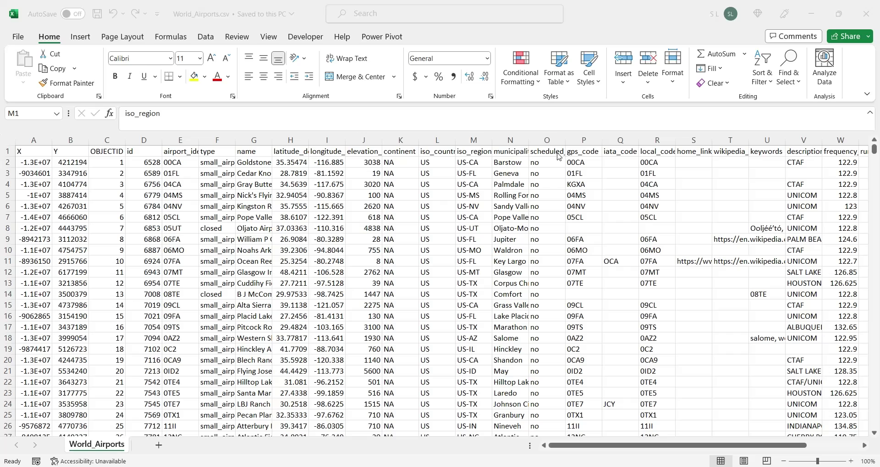
pyautogui.click(549, 141)
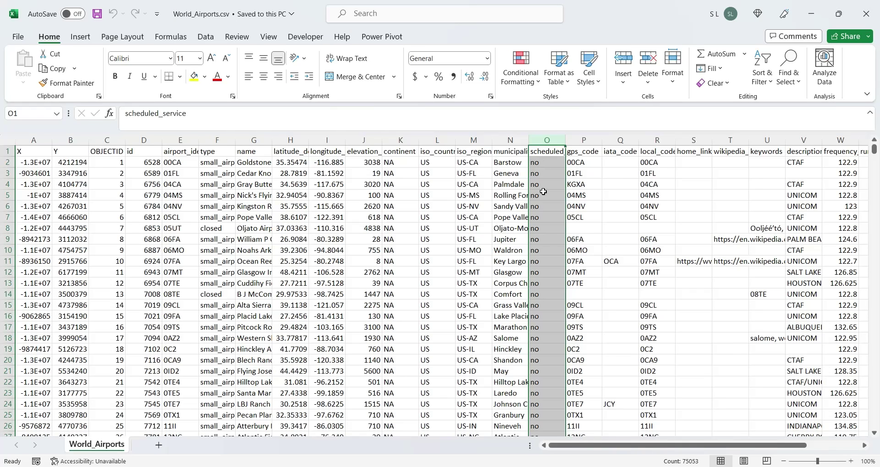
pyautogui.moveTo(566, 140); pyautogui.dragTo(596, 139)
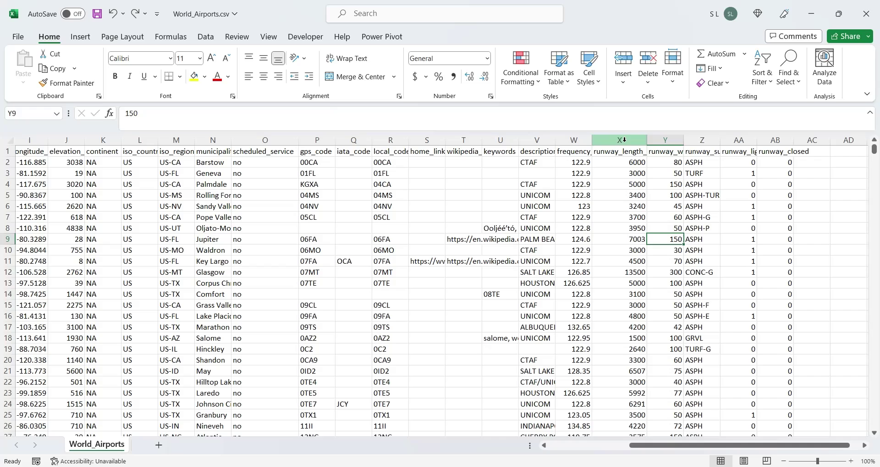
pyautogui.click(622, 140)
pyautogui.click(676, 140)
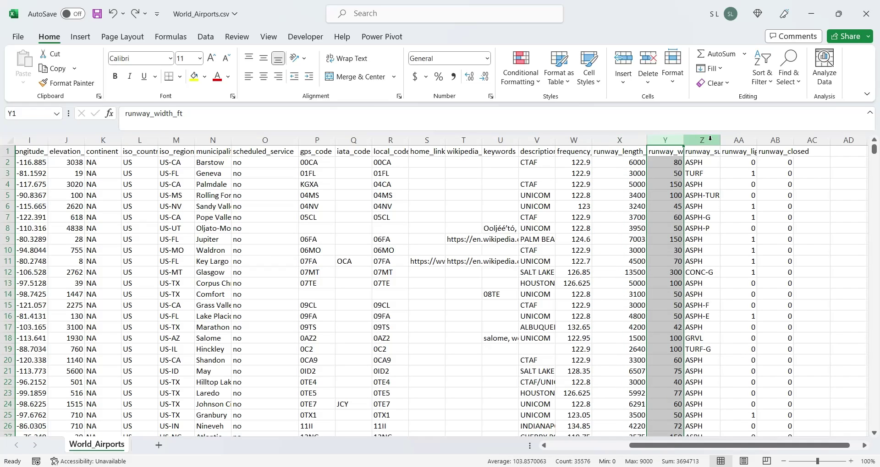
pyautogui.click(747, 140)
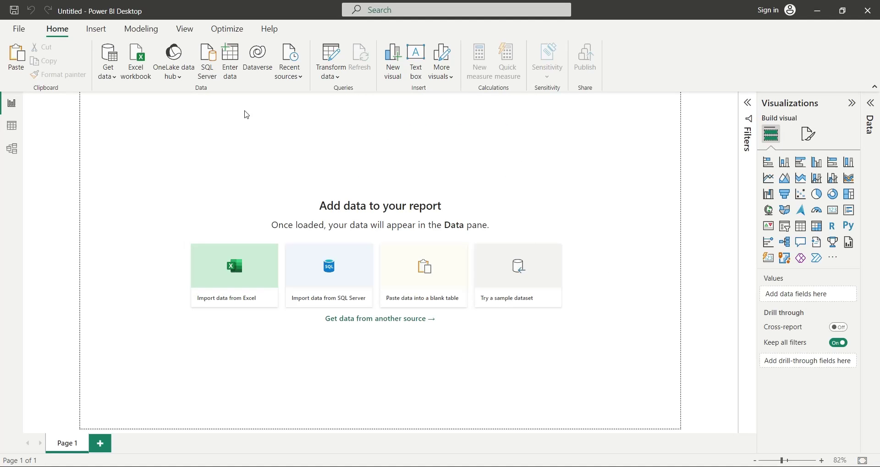
pyautogui.click(108, 73)
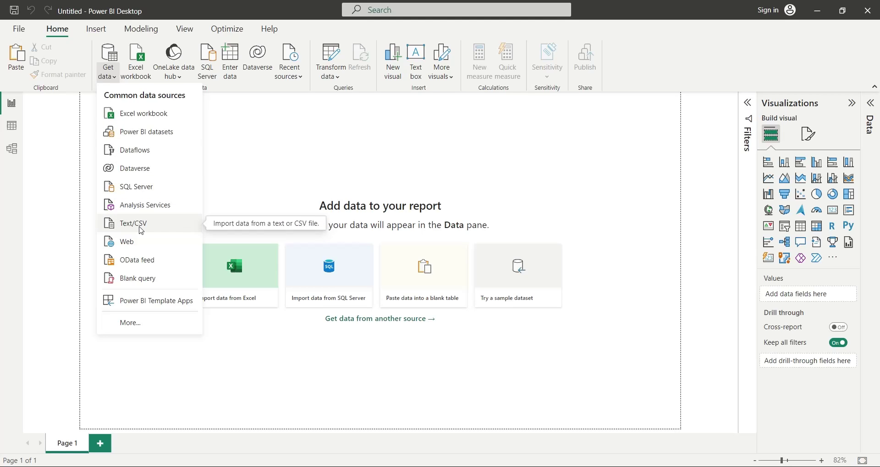
# Step: Load World_Airports.csv into the report as a Text/CSV source
pyautogui.click(142, 224)
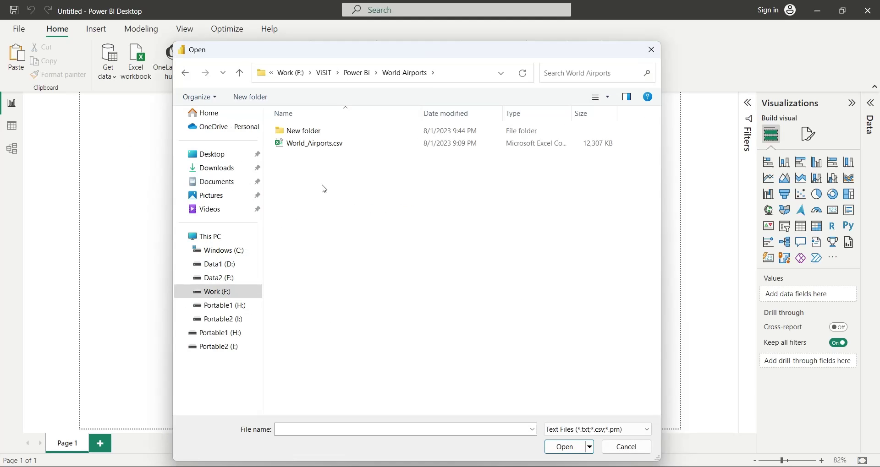
pyautogui.click(322, 144)
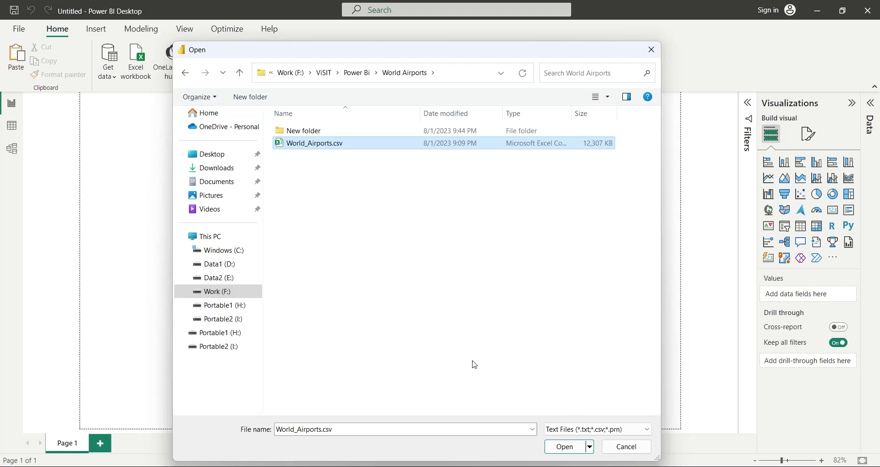
pyautogui.click(568, 450)
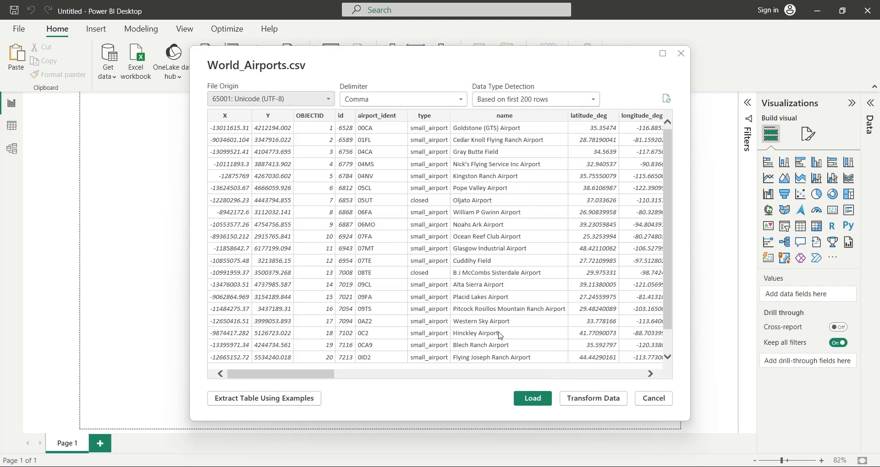
pyautogui.moveTo(306, 378); pyautogui.dragTo(177, 383)
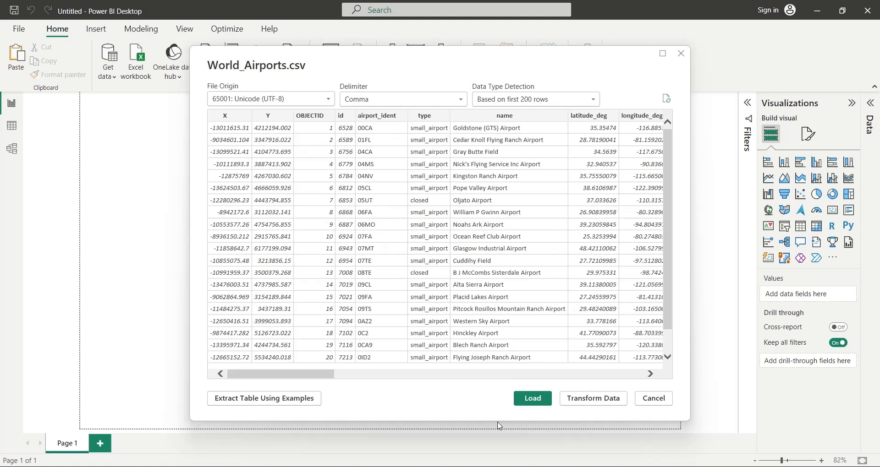
pyautogui.click(532, 399)
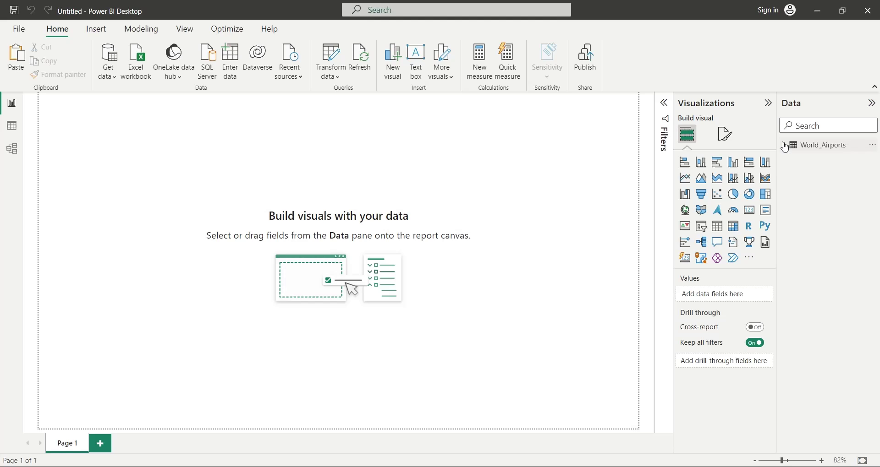
# Step: Expand the World_Airports field list and collapse the Filters pane
pyautogui.click(788, 145)
pyautogui.scroll(-3, 810, 337)
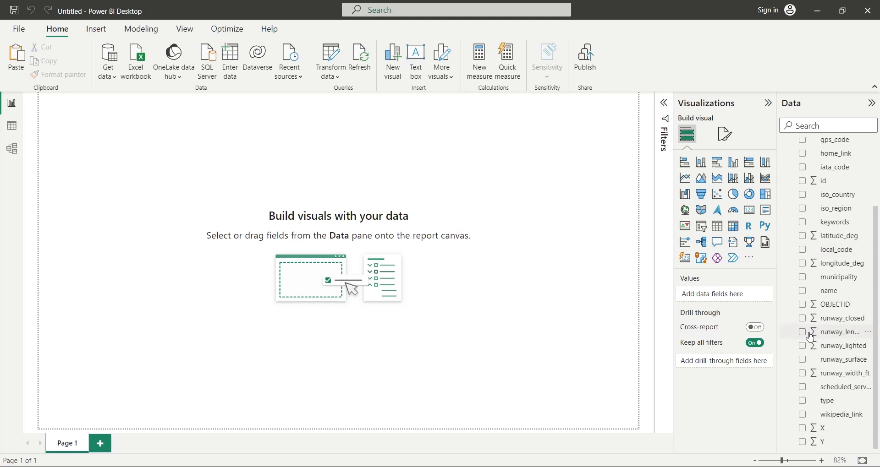
pyautogui.scroll(3, 811, 337)
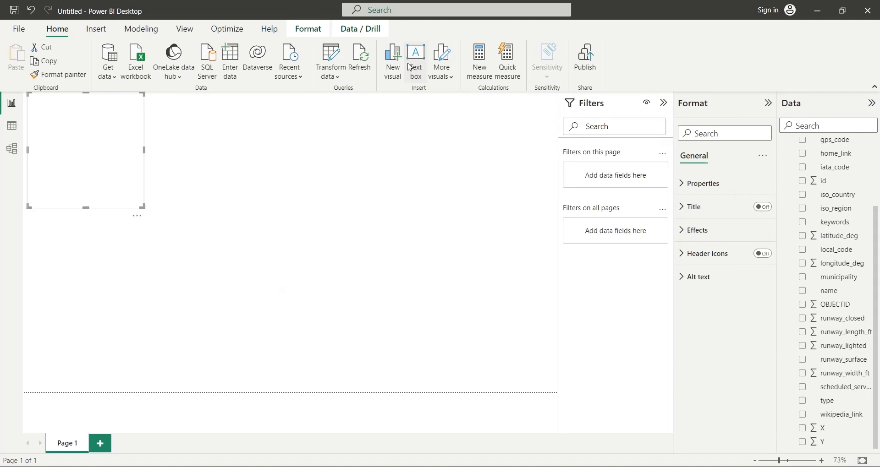
pyautogui.click(664, 103)
# Step: Make the World Airports title bold at size 32 and fit its text box
pyautogui.moveTo(43, 110); pyautogui.dragTo(36, 110)
pyautogui.click(58, 111)
pyautogui.write('World Airports')
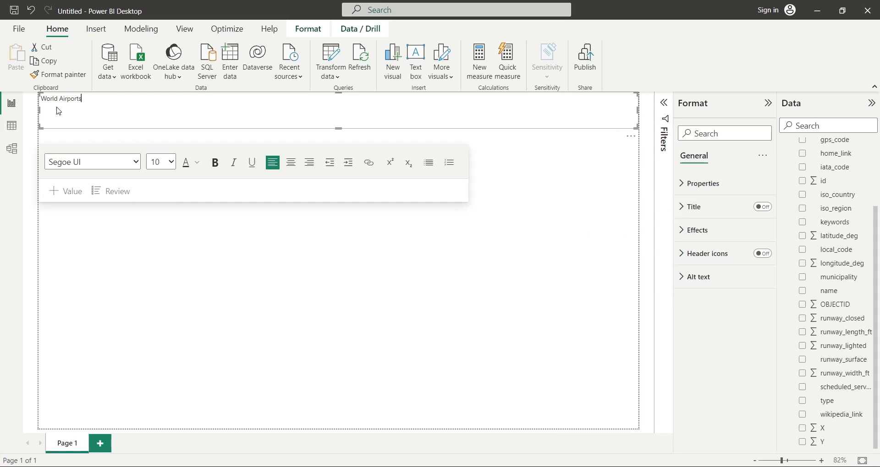
pyautogui.hotkey('ctrl', 'a')
pyautogui.click(161, 162)
pyautogui.click(160, 326)
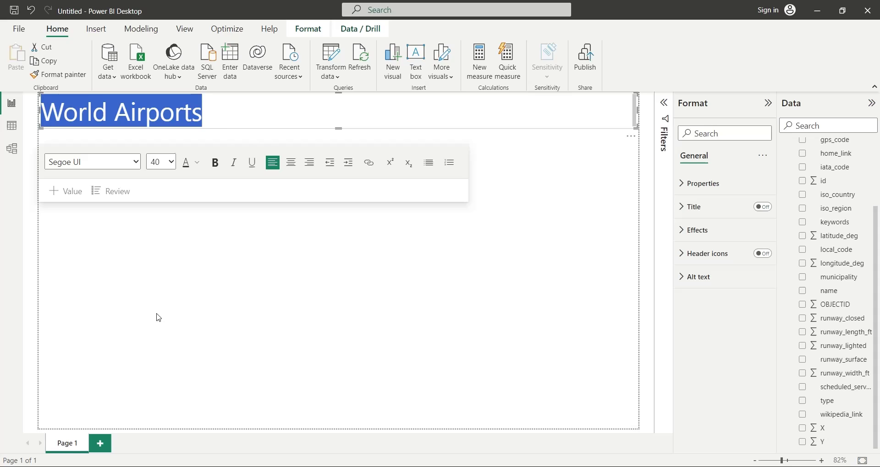
pyautogui.hotkey('ctrl', 'b')
pyautogui.click(170, 162)
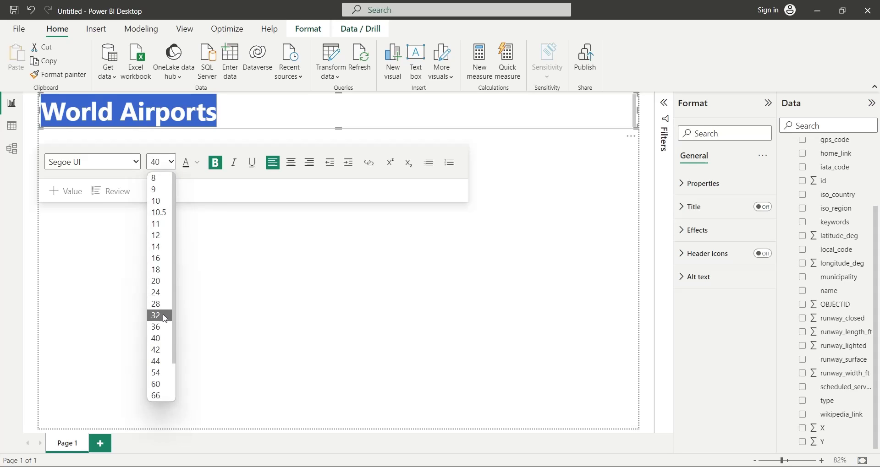
pyautogui.click(158, 313)
pyautogui.moveTo(338, 128); pyautogui.dragTo(338, 121)
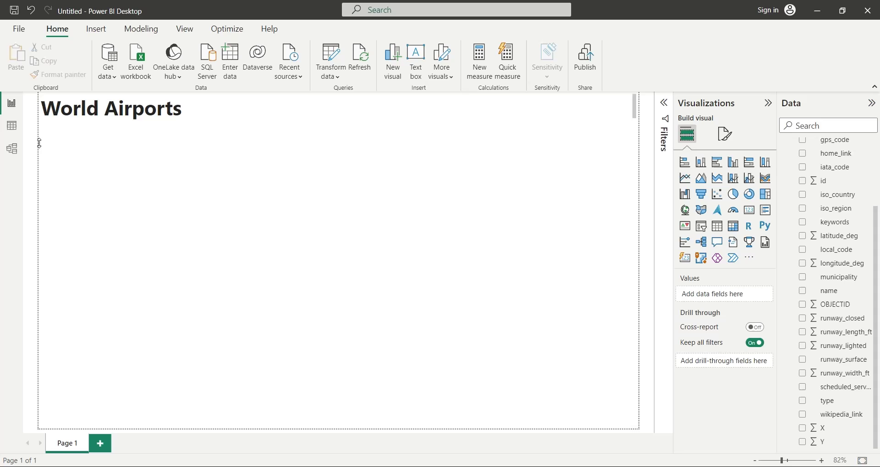
# Step: Create an iso_country map and size it to the page's left half under the title
pyautogui.scroll(3, 805, 230)
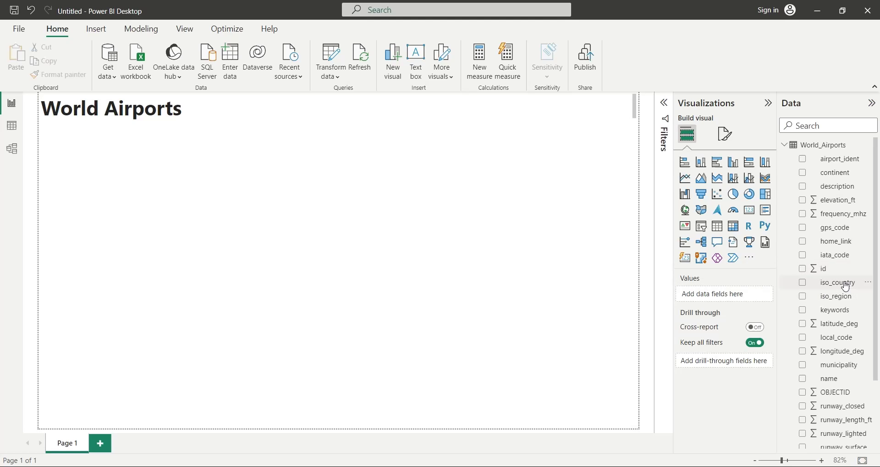
pyautogui.moveTo(846, 287); pyautogui.dragTo(322, 193)
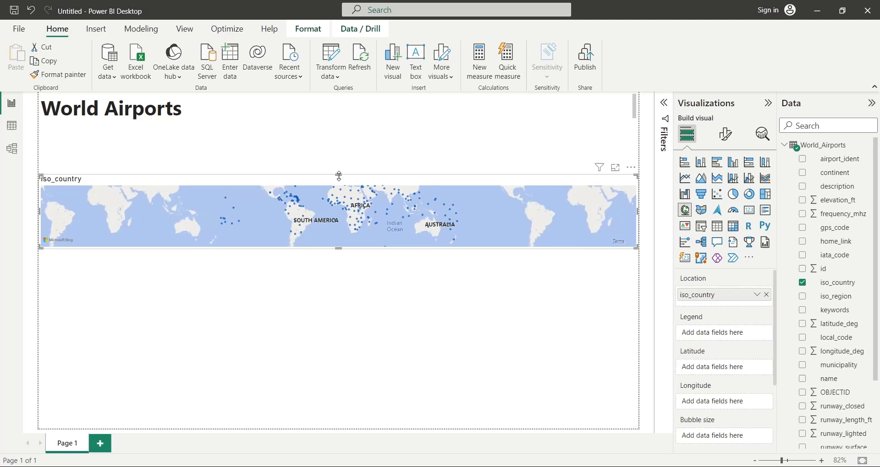
pyautogui.moveTo(339, 176); pyautogui.dragTo(326, 124)
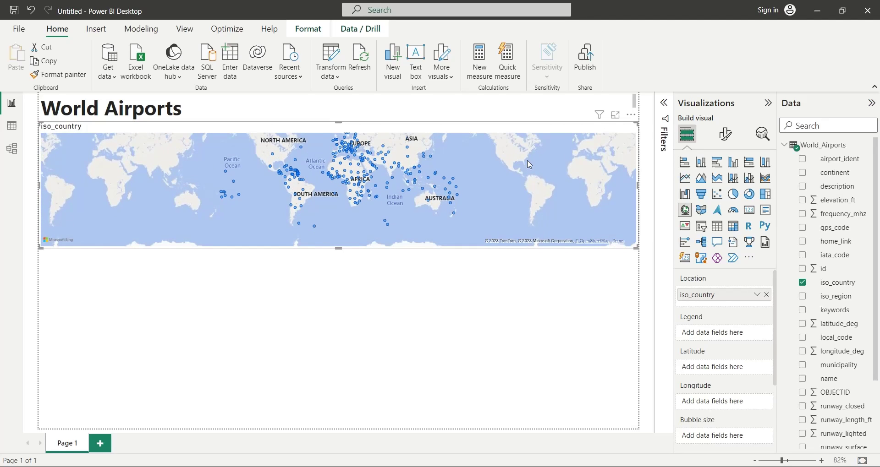
pyautogui.moveTo(640, 187); pyautogui.dragTo(337, 185)
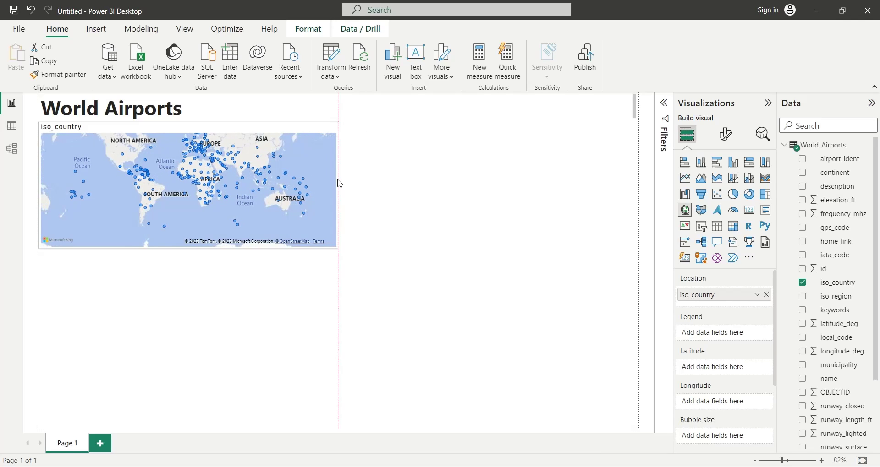
pyautogui.moveTo(189, 261); pyautogui.dragTo(194, 264)
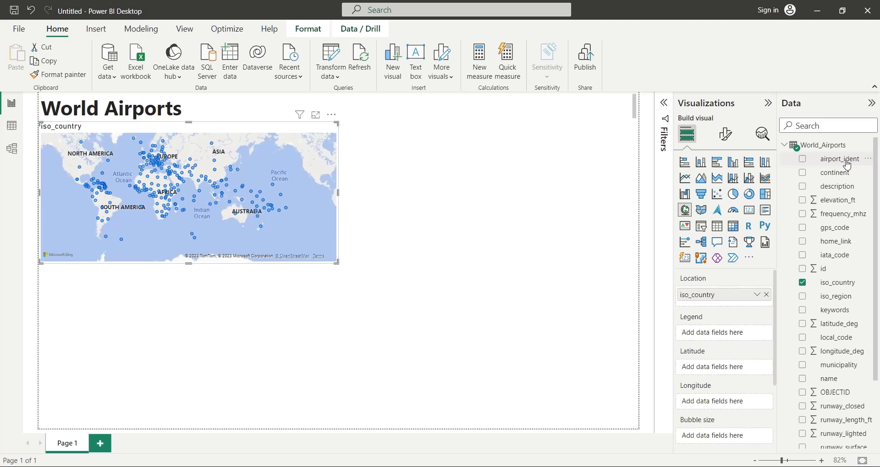
# Step: Add airport_ident as bubble size named Number of Airports, and rename the location Country
pyautogui.moveTo(843, 160)
pyautogui.mouseDown()
pyautogui.moveTo(806, 236)
pyautogui.moveTo(748, 437)
pyautogui.mouseUp()
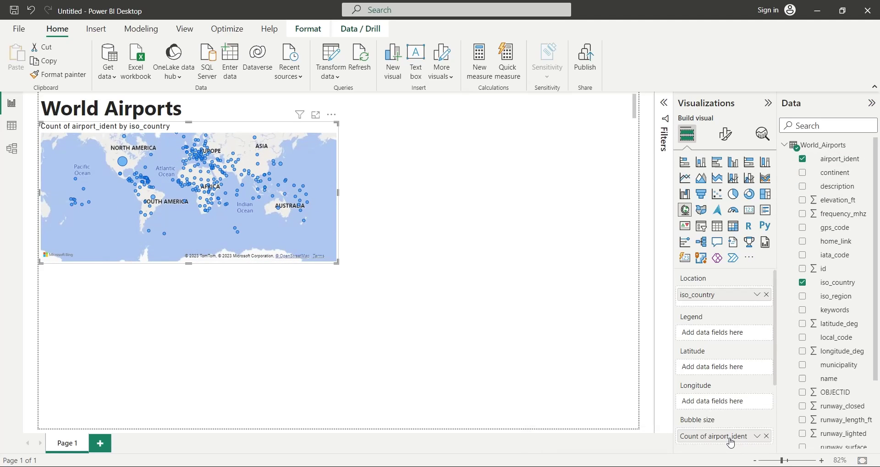
pyautogui.doubleClick(730, 438)
pyautogui.write('Number')
pyautogui.press('Return')
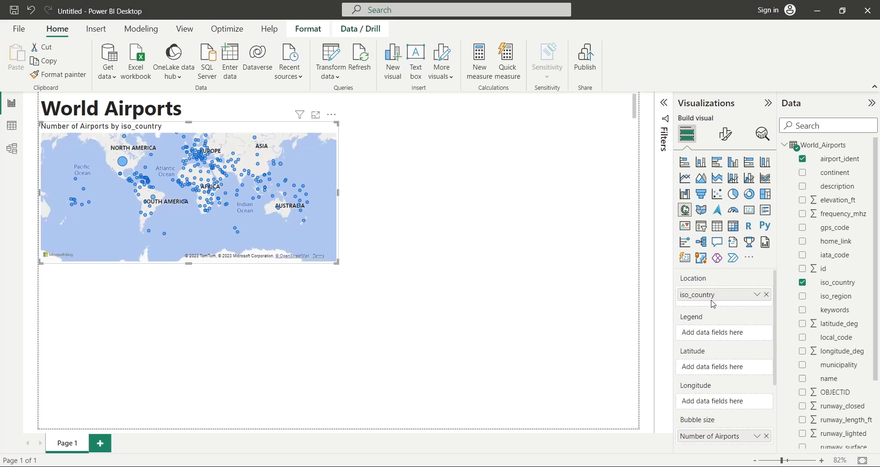
pyautogui.doubleClick(711, 296)
pyautogui.write('Country')
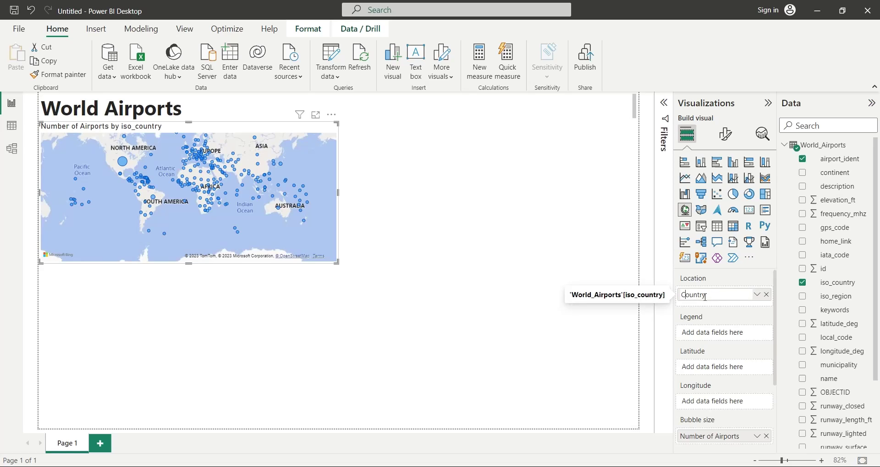
pyautogui.press('Return')
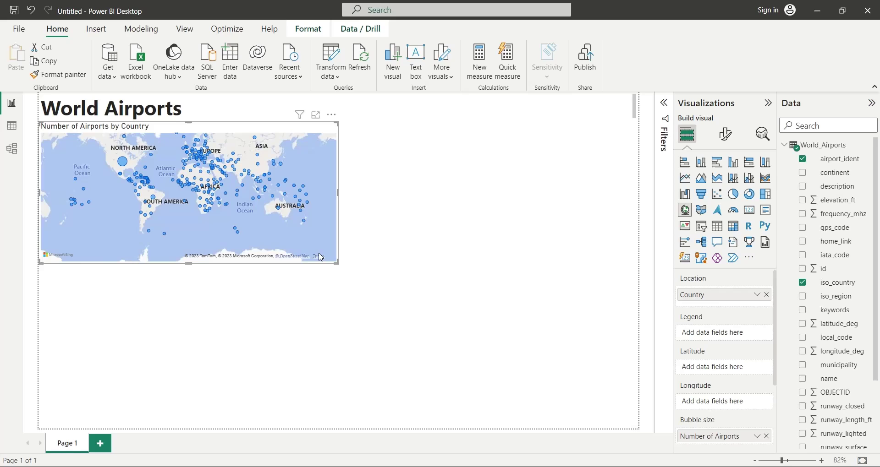
pyautogui.click(397, 267)
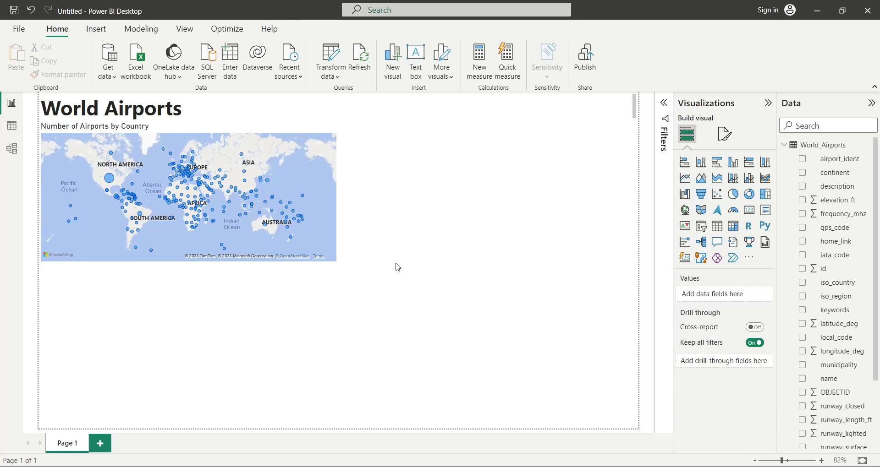
# Step: Duplicate the country map and move the copy to the right half of the page
pyautogui.click(253, 131)
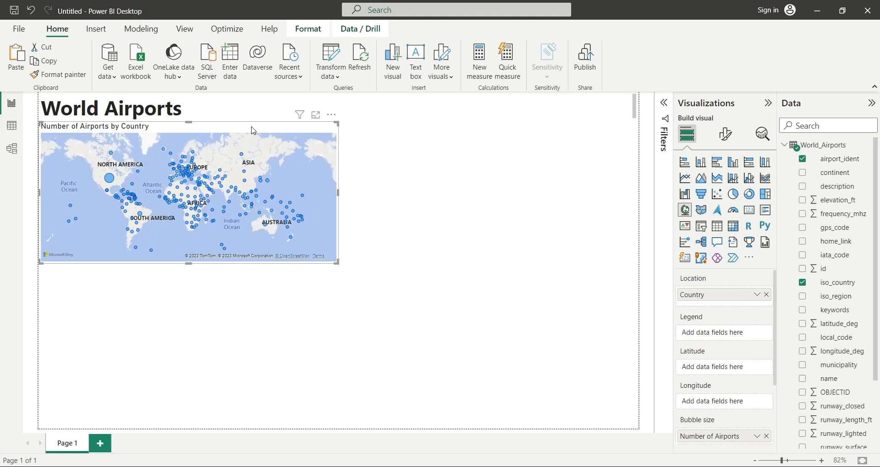
pyautogui.hotkey('ctrl', 'c')
pyautogui.hotkey('ctrl', 'v')
pyautogui.moveTo(254, 130); pyautogui.dragTo(551, 128)
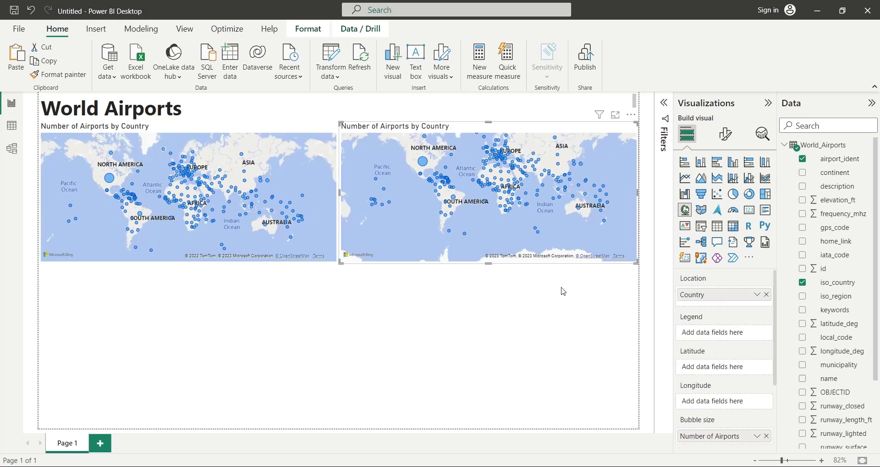
# Step: Replace Country with latitude_deg and longitude_deg on the copy, and remove the bubble size field
pyautogui.click(766, 295)
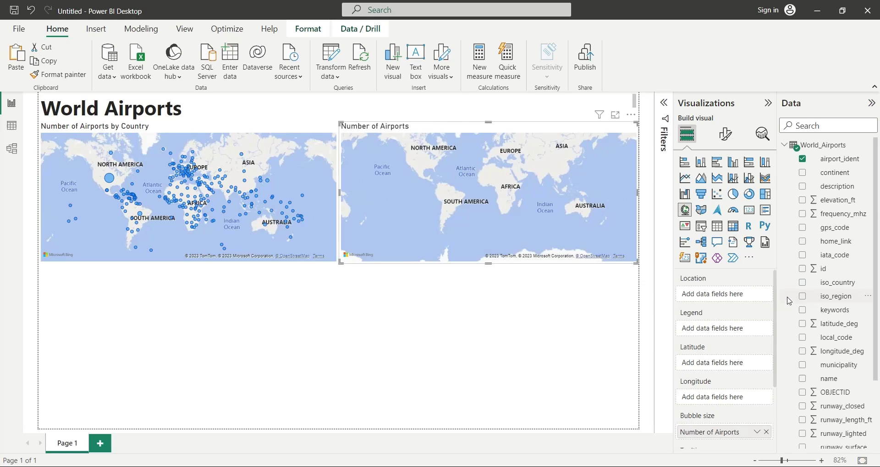
pyautogui.moveTo(838, 323)
pyautogui.moveTo(851, 328); pyautogui.dragTo(748, 361)
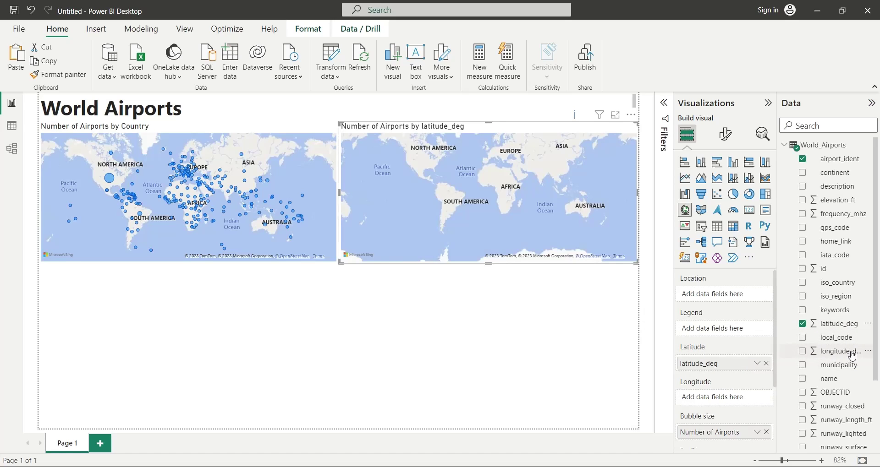
pyautogui.moveTo(851, 356); pyautogui.dragTo(723, 397)
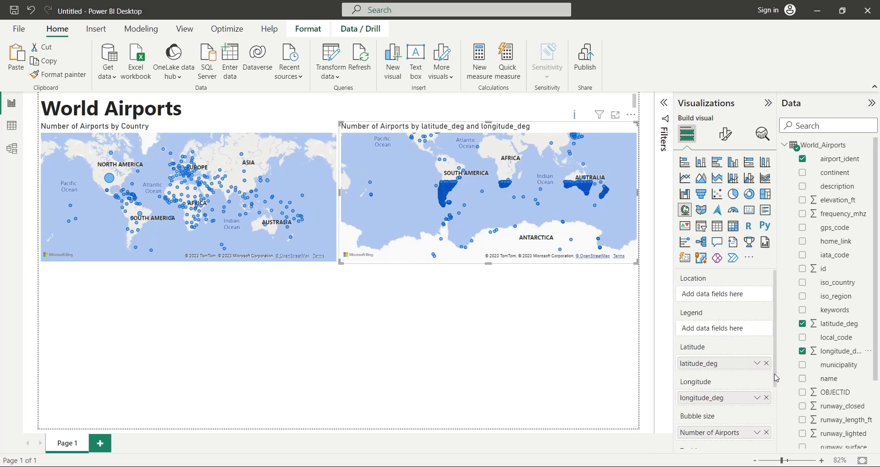
pyautogui.scroll(-1, 776, 378)
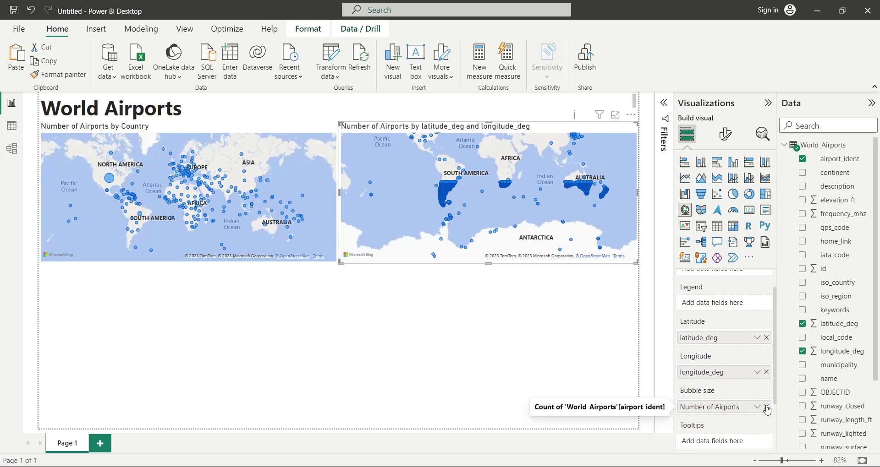
pyautogui.click(767, 407)
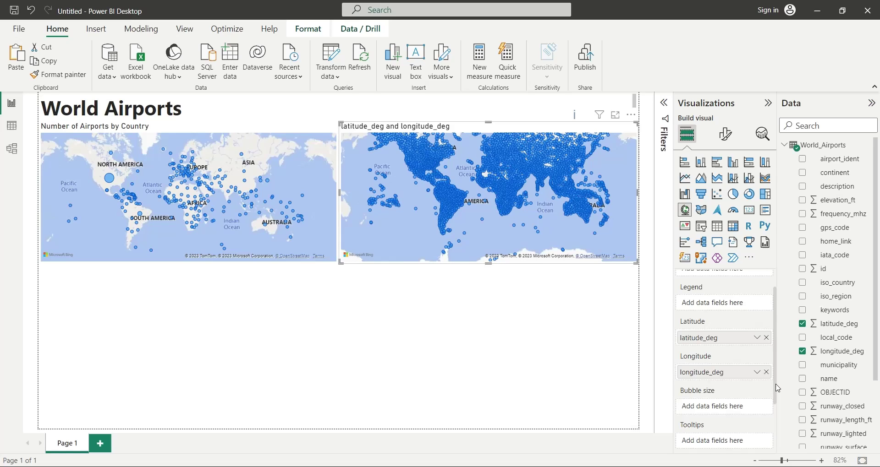
pyautogui.scroll(1, 776, 388)
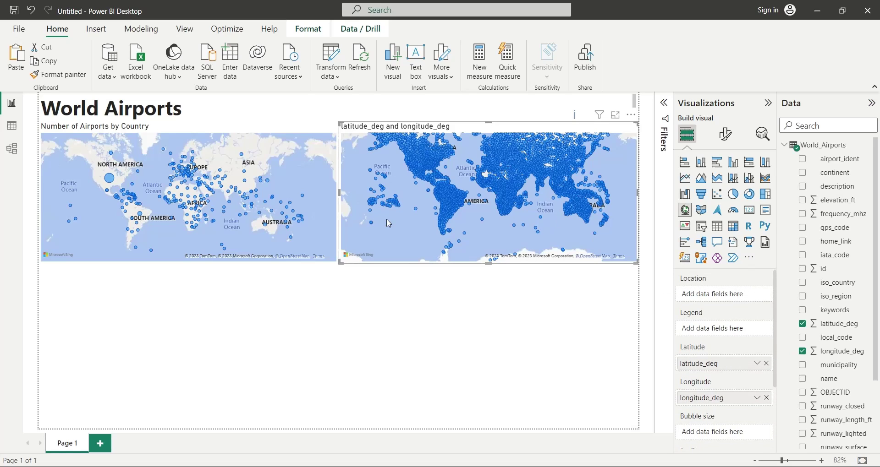
# Step: Click US and other country bubbles to cross-filter the coordinate map, then deselect
pyautogui.moveTo(188, 196)
pyautogui.click(110, 178)
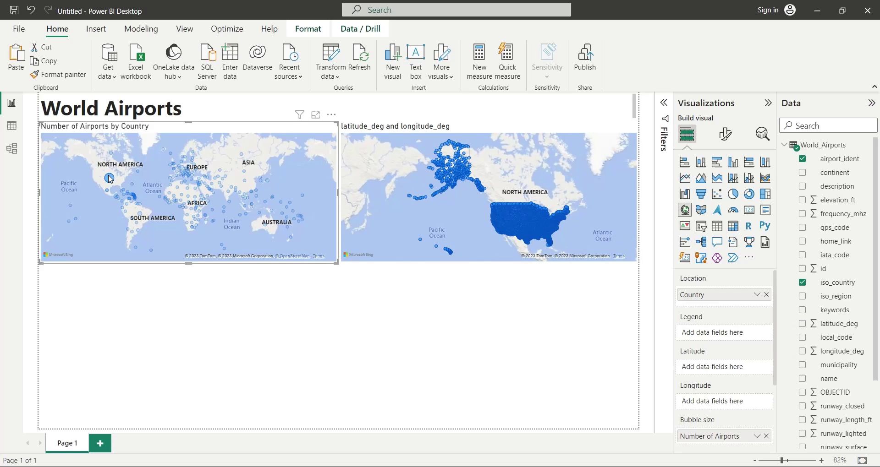
pyautogui.click(133, 185)
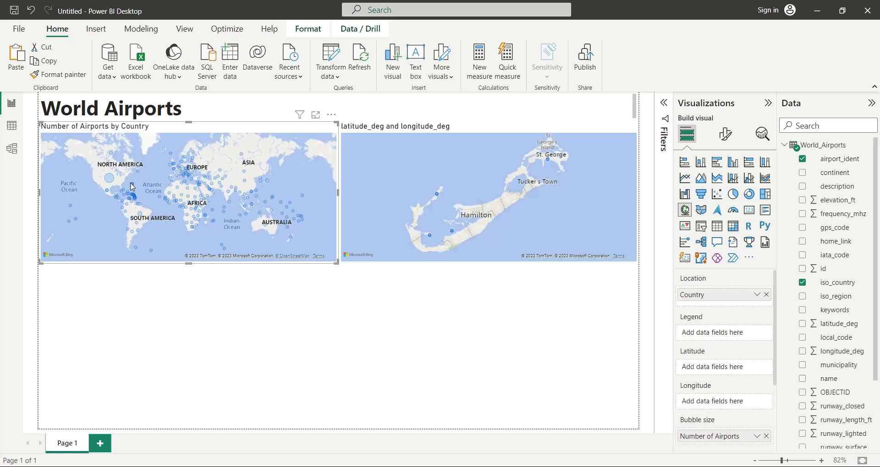
pyautogui.click(139, 174)
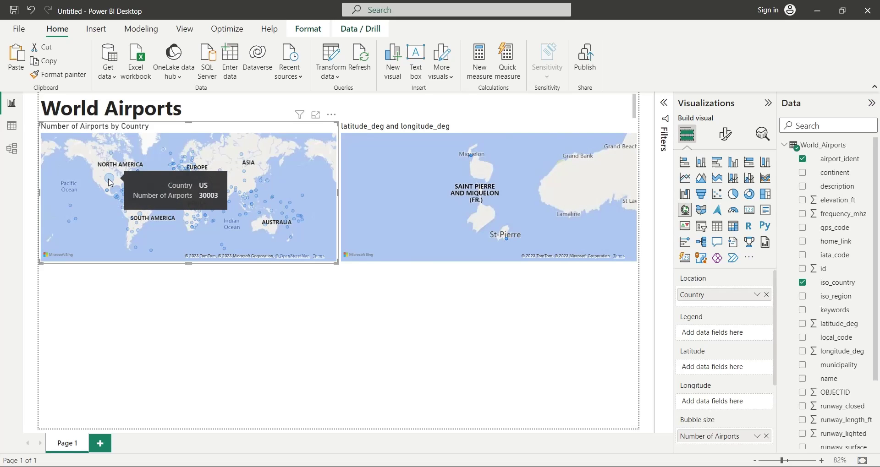
pyautogui.click(273, 290)
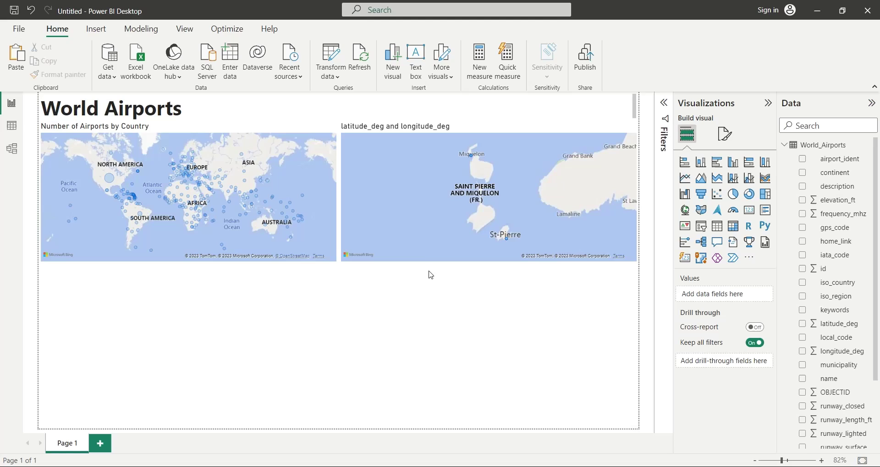
# Step: Set the coordinate map's bubble size to -28 under Format visual > Bubbles
pyautogui.click(431, 244)
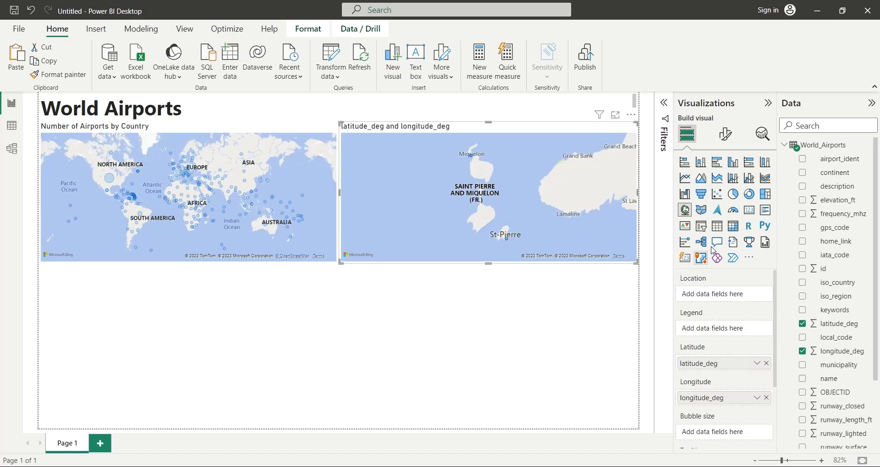
pyautogui.click(725, 136)
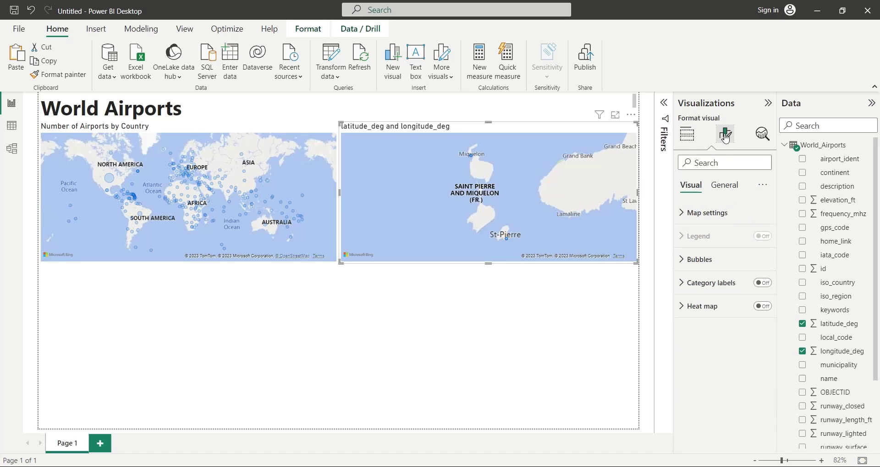
pyautogui.click(704, 214)
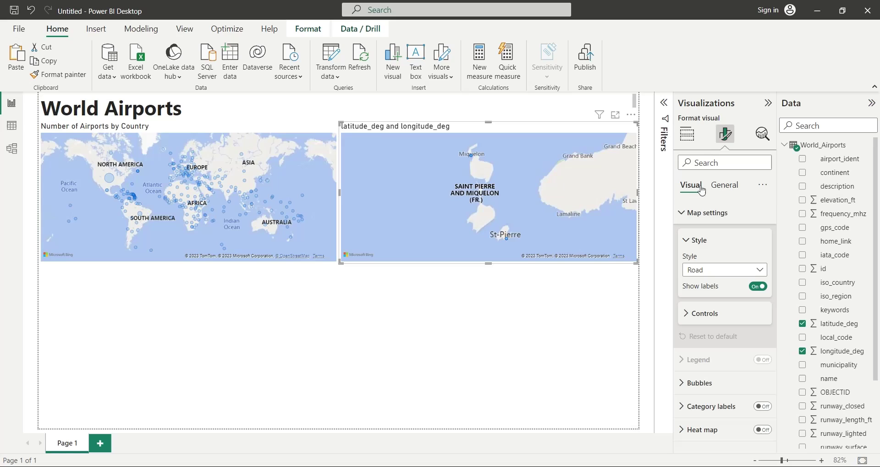
pyautogui.click(723, 190)
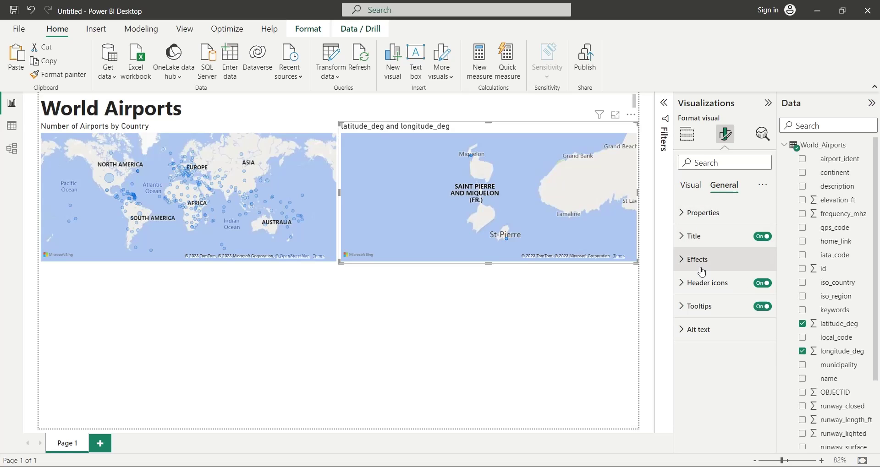
pyautogui.click(696, 189)
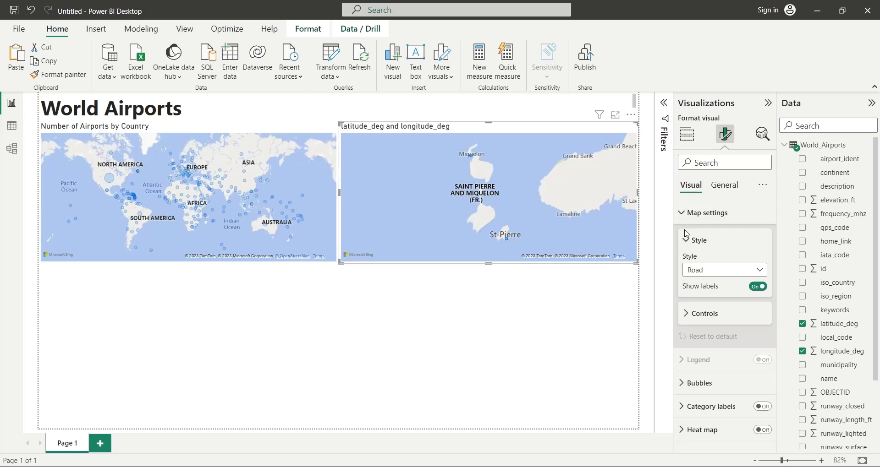
pyautogui.click(683, 213)
pyautogui.click(688, 261)
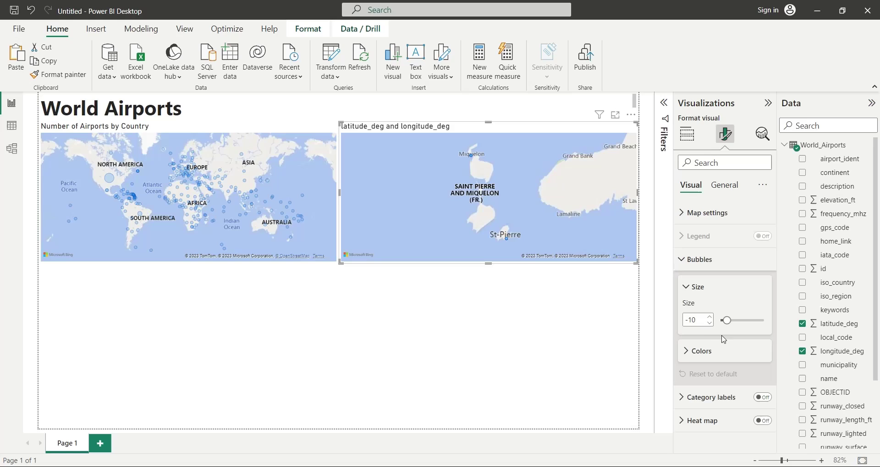
pyautogui.doubleClick(690, 319)
pyautogui.write('-28')
pyautogui.moveTo(286, 210)
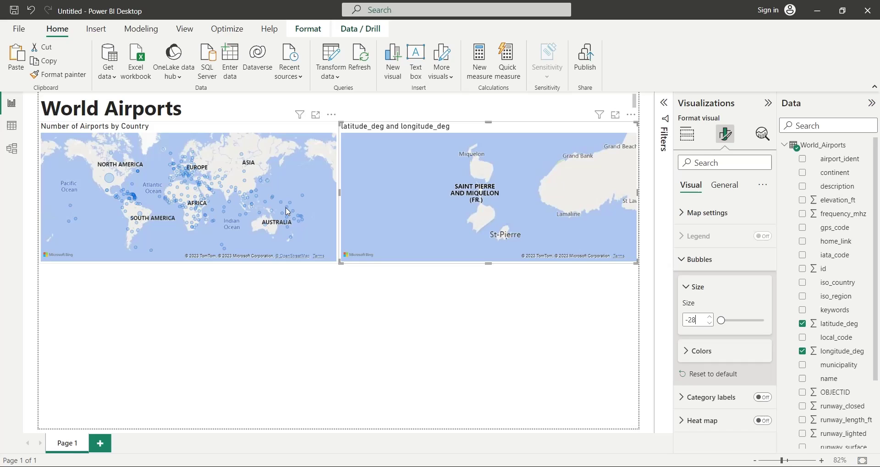
# Step: Clear the cross-filter so the coordinate map shows all airports worldwide again
pyautogui.click(320, 228)
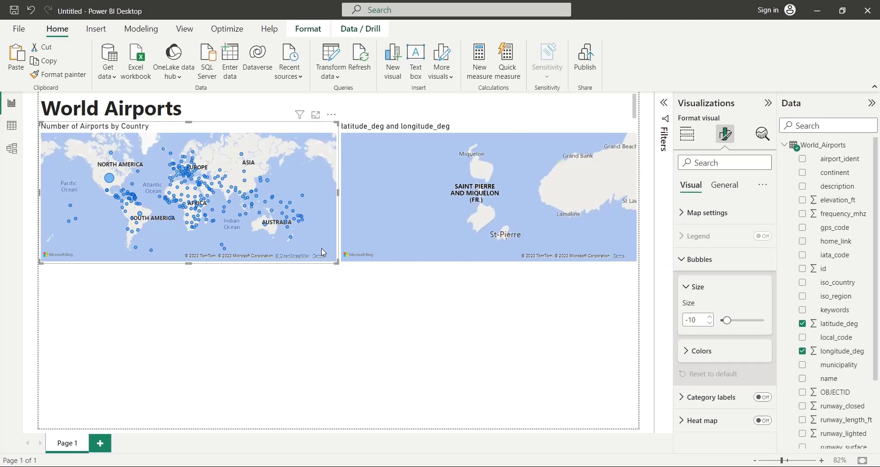
pyautogui.moveTo(476, 240); pyautogui.dragTo(476, 255)
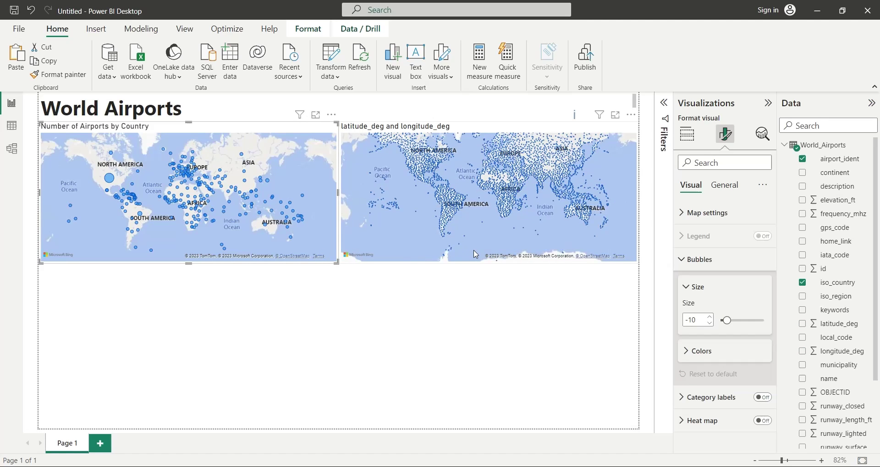
pyautogui.click(362, 294)
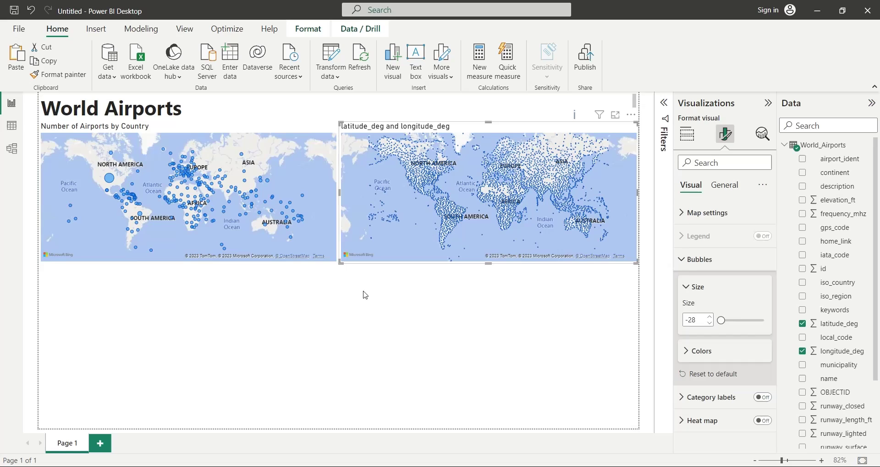
# Step: Rename the latitude_deg field to Latitude
pyautogui.click(367, 256)
pyautogui.doubleClick(702, 363)
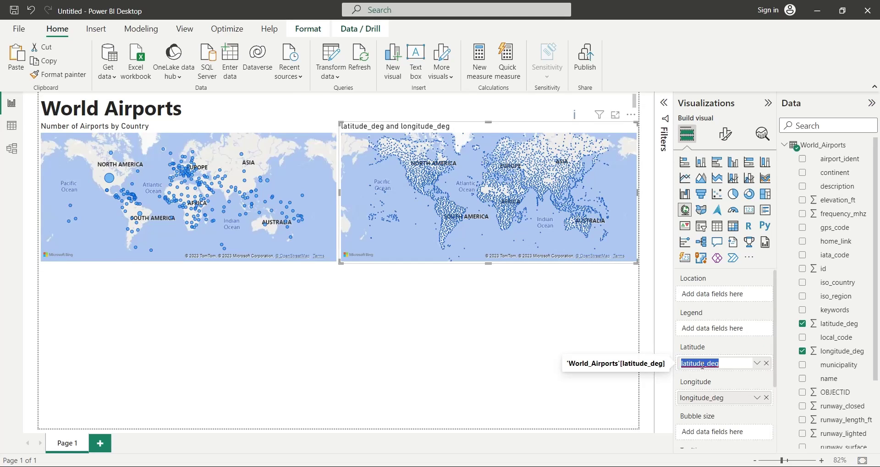
pyautogui.click(682, 366)
pyautogui.press('Delete')
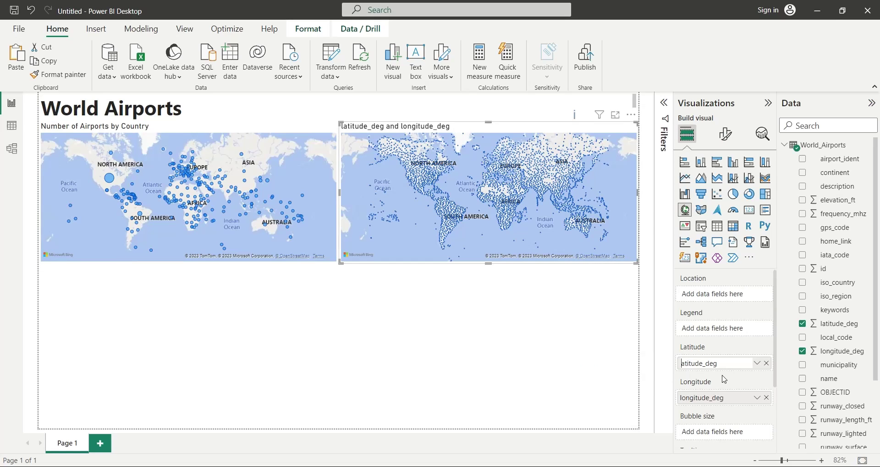
pyautogui.write('L')
pyautogui.press('BackSpace')
pyautogui.press('Return')
# Step: Rename the longitude_deg field to Longitude
pyautogui.doubleClick(685, 398)
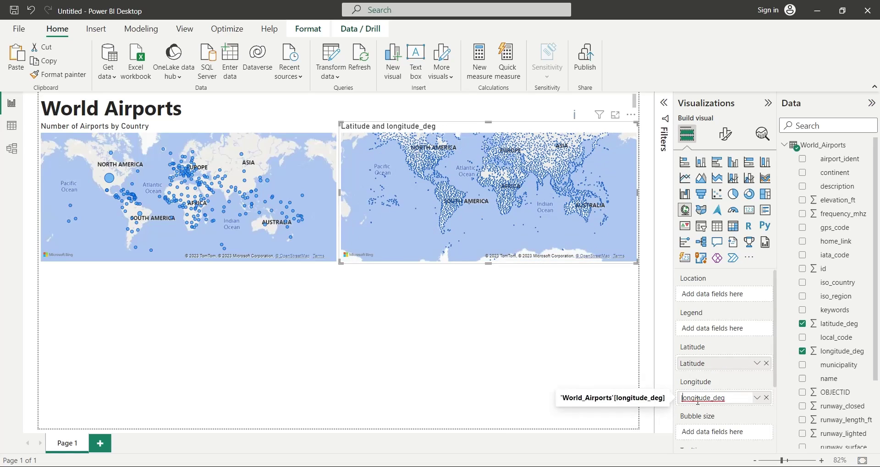
pyautogui.press('Home')
pyautogui.press('Delete')
pyautogui.write('L')
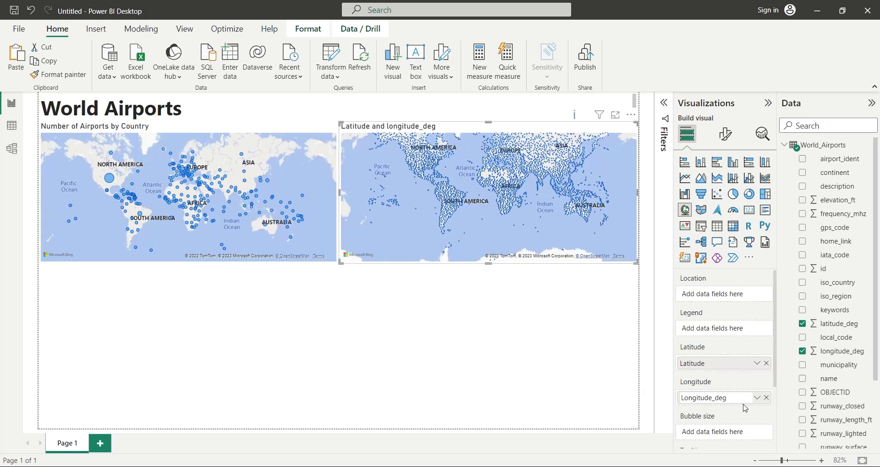
pyautogui.click(728, 398)
pyautogui.press('BackSpace')
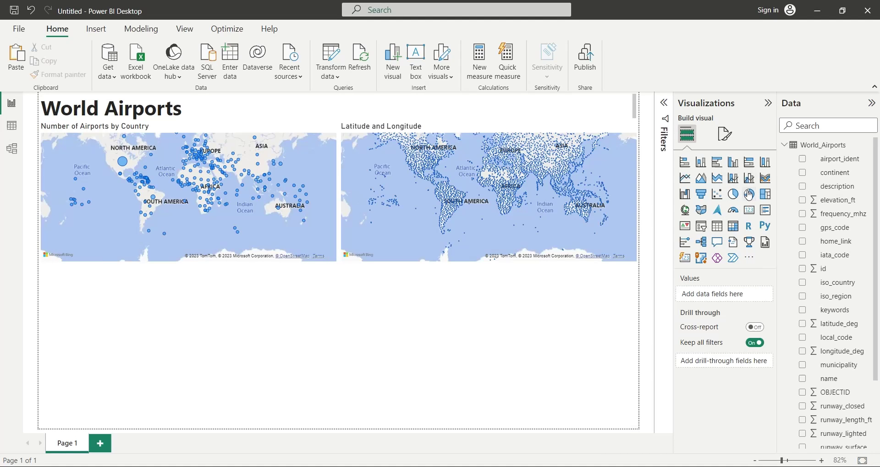
# Step: Size the donut at bottom-left and add a count of airport_ident, renamed Number of Airports
pyautogui.moveTo(182, 274); pyautogui.dragTo(187, 267)
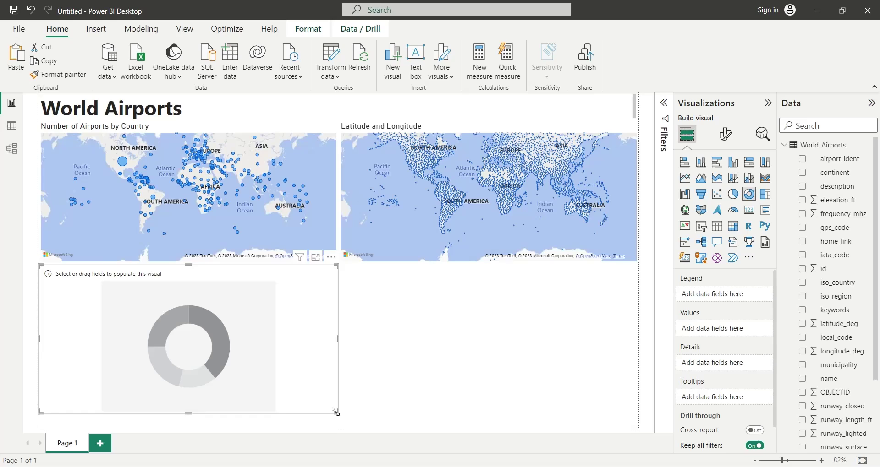
pyautogui.moveTo(337, 413); pyautogui.dragTo(337, 429)
pyautogui.moveTo(339, 352)
pyautogui.mouseDown()
pyautogui.moveTo(182, 354)
pyautogui.moveTo(194, 354)
pyautogui.mouseUp()
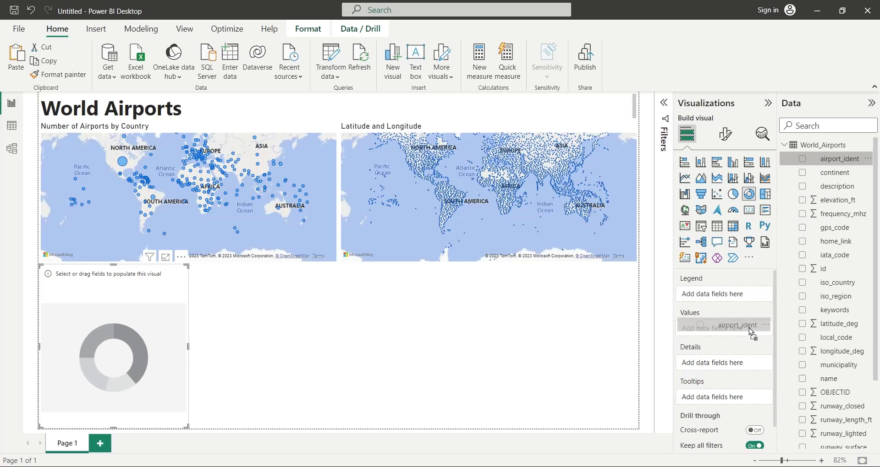
pyautogui.moveTo(838, 158); pyautogui.dragTo(749, 330)
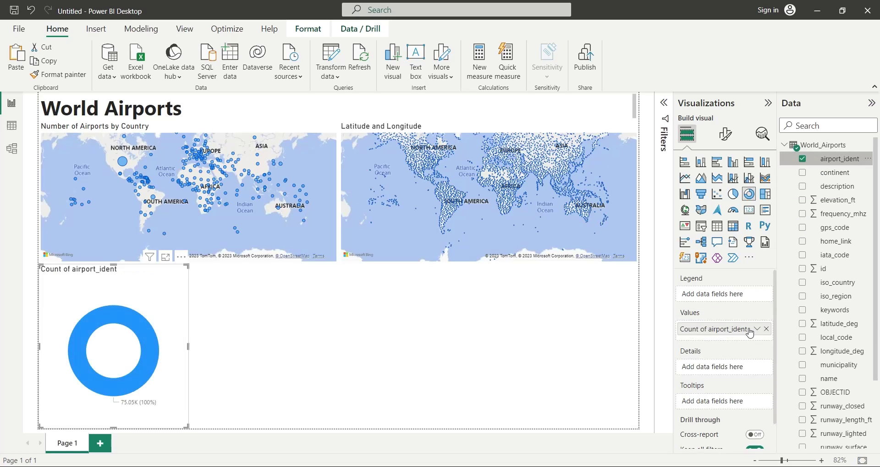
pyautogui.doubleClick(736, 333)
pyautogui.write('Number')
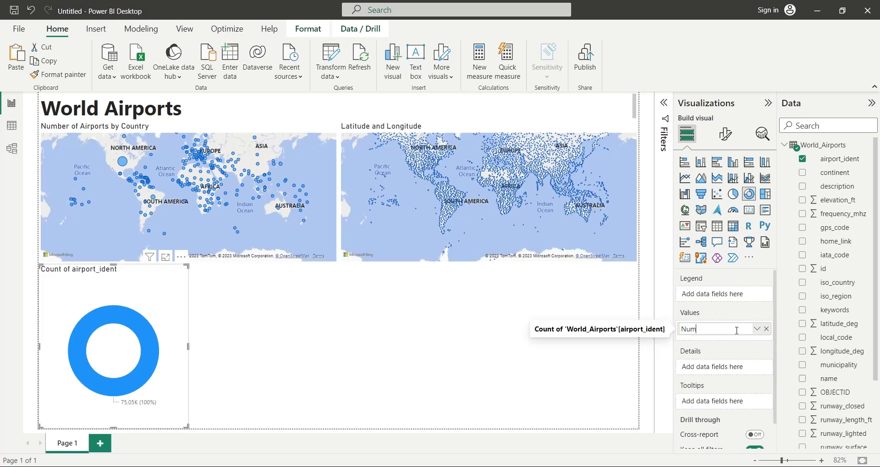
pyautogui.write(' of Airports')
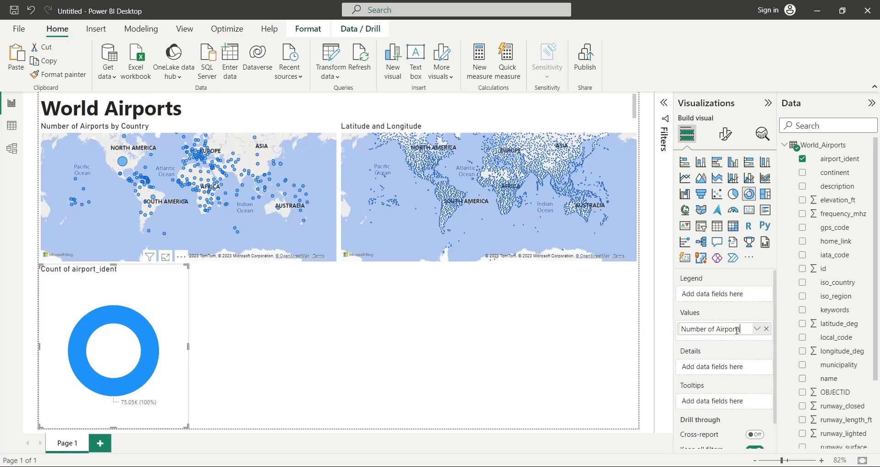
pyautogui.press('Return')
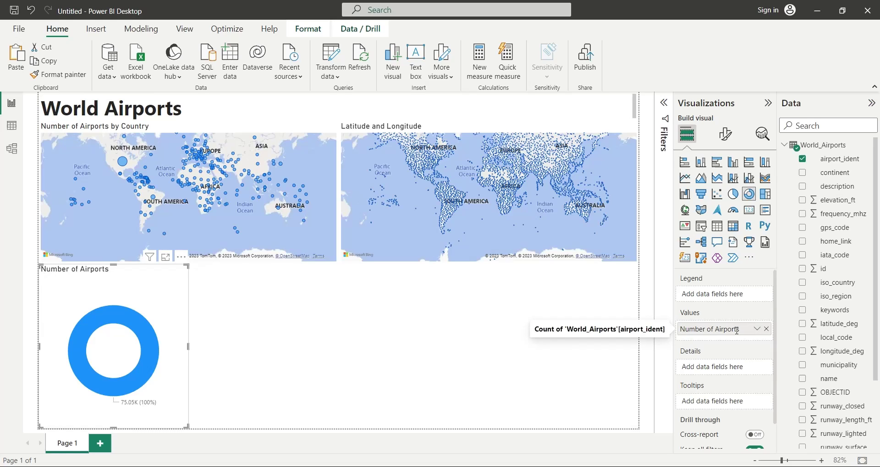
# Step: Add runway_lighted as the donut legend, renamed Lighted
pyautogui.scroll(-3, 878, 367)
pyautogui.scroll(-1, 878, 367)
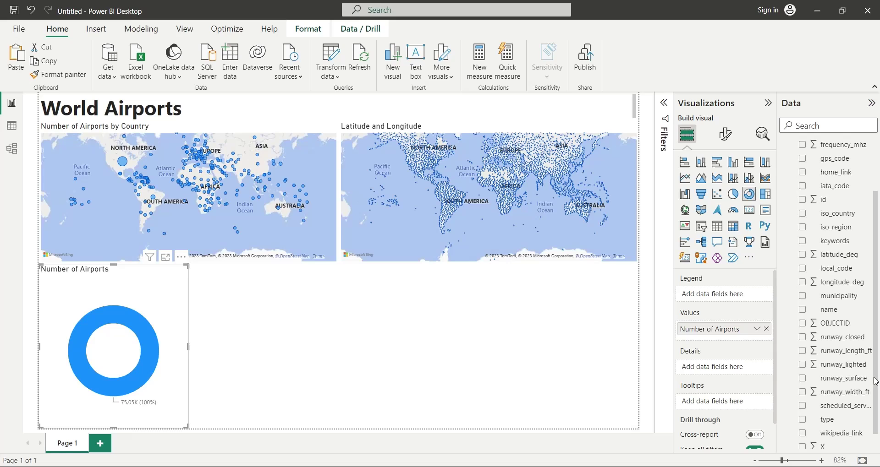
pyautogui.moveTo(842, 364); pyautogui.dragTo(751, 295)
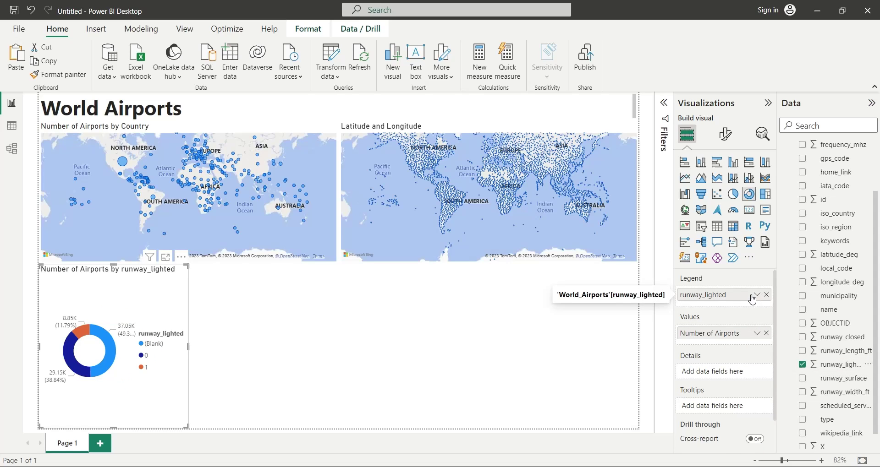
pyautogui.doubleClick(718, 296)
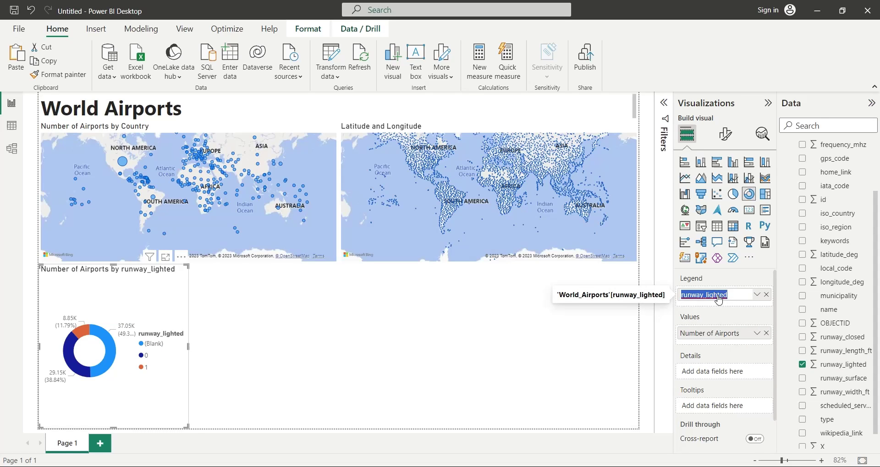
pyautogui.moveTo(708, 296); pyautogui.dragTo(682, 295)
pyautogui.write('L')
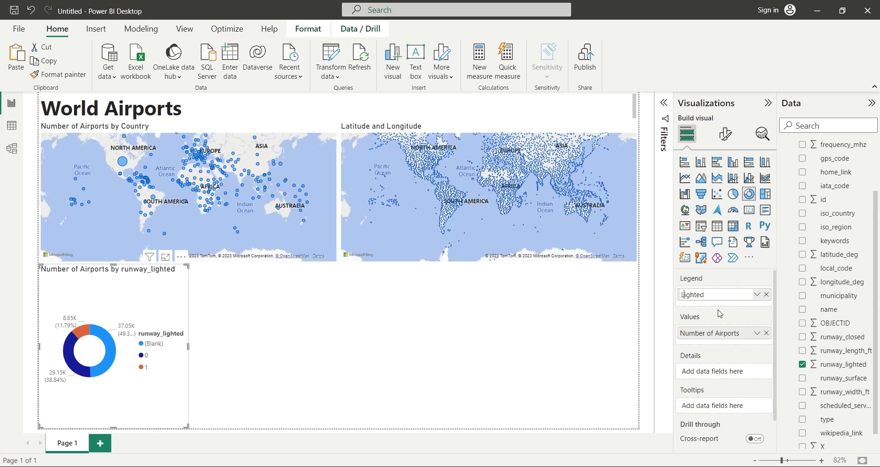
pyautogui.press('Return')
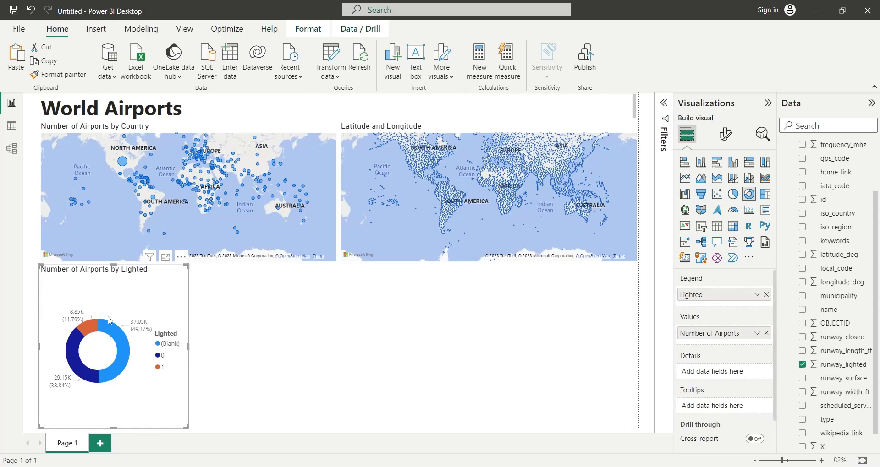
# Step: Test the lighted and unlighted slices as map cross-highlights, then clear and deselect
pyautogui.click(88, 329)
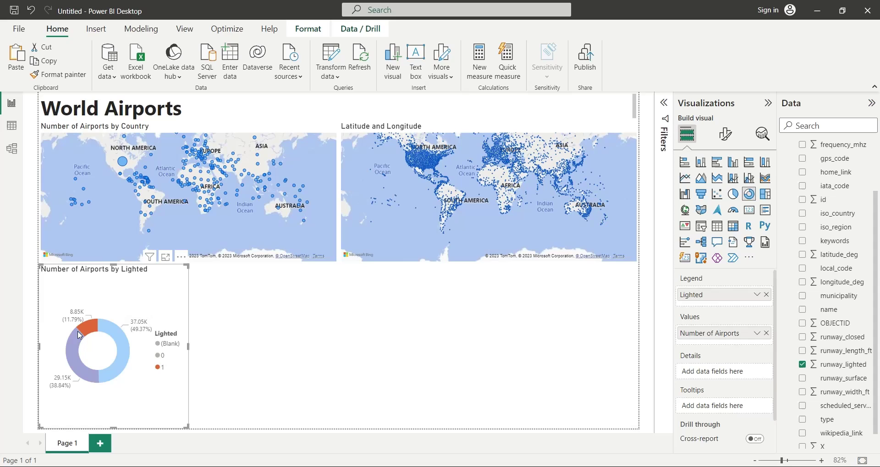
pyautogui.click(75, 346)
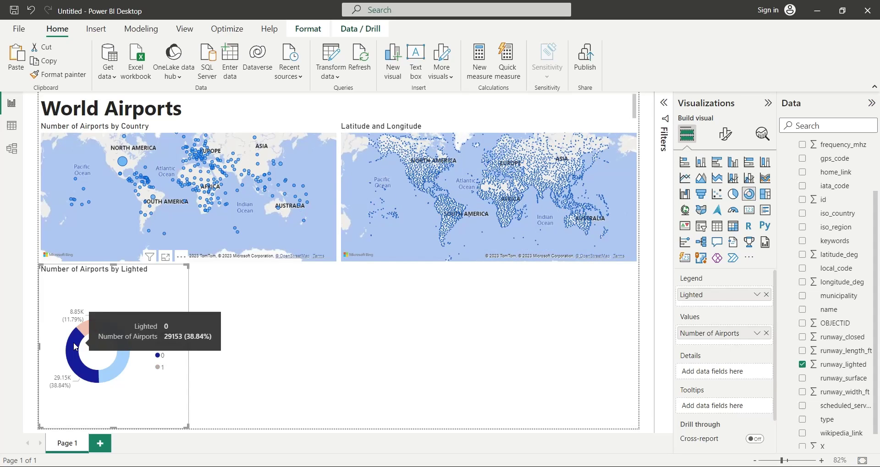
pyautogui.click(91, 333)
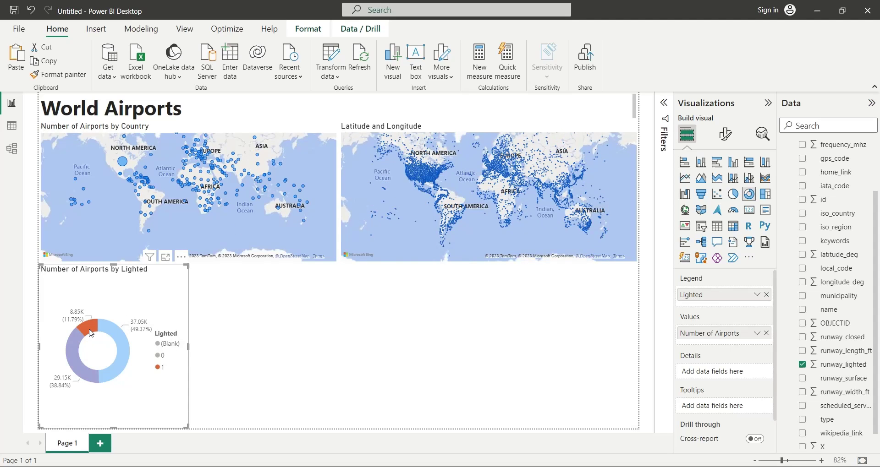
pyautogui.click(107, 333)
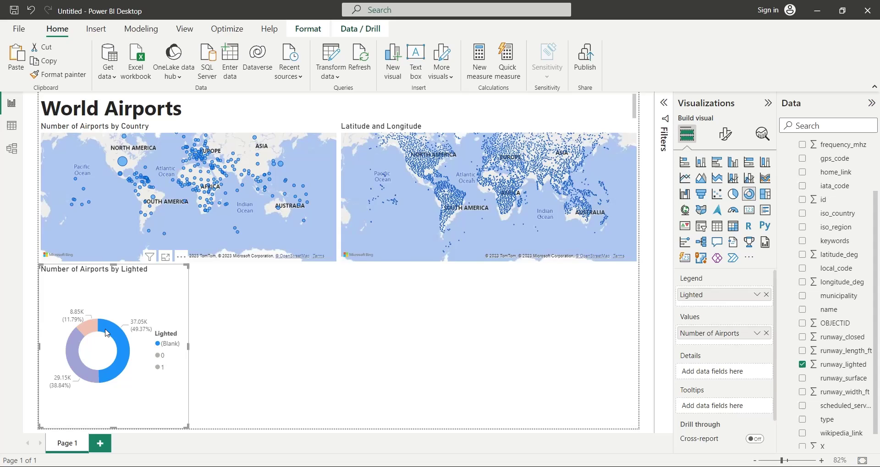
pyautogui.click(107, 333)
pyautogui.click(240, 341)
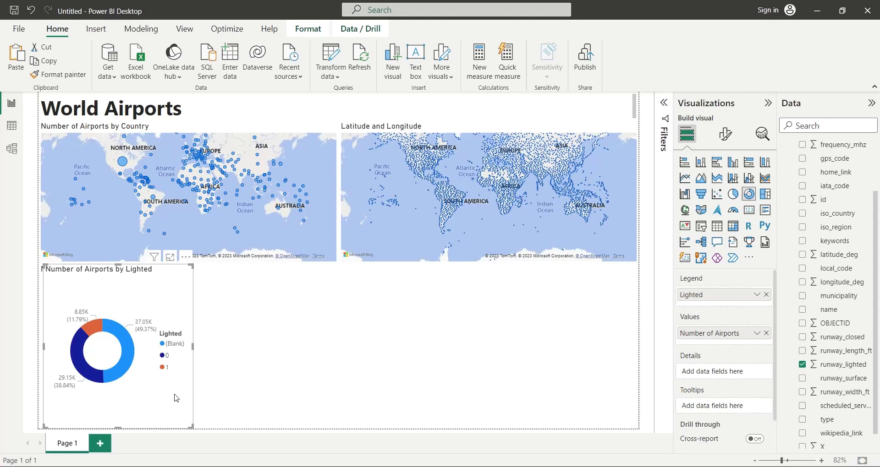
# Step: Copy the donut to the bottom right and split it by scheduled_service instead of runway_lighted
pyautogui.moveTo(185, 391); pyautogui.dragTo(622, 408)
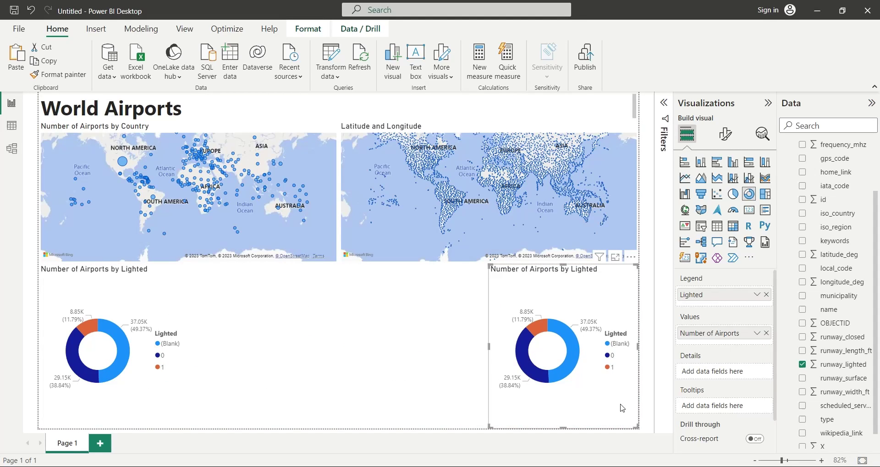
pyautogui.click(802, 365)
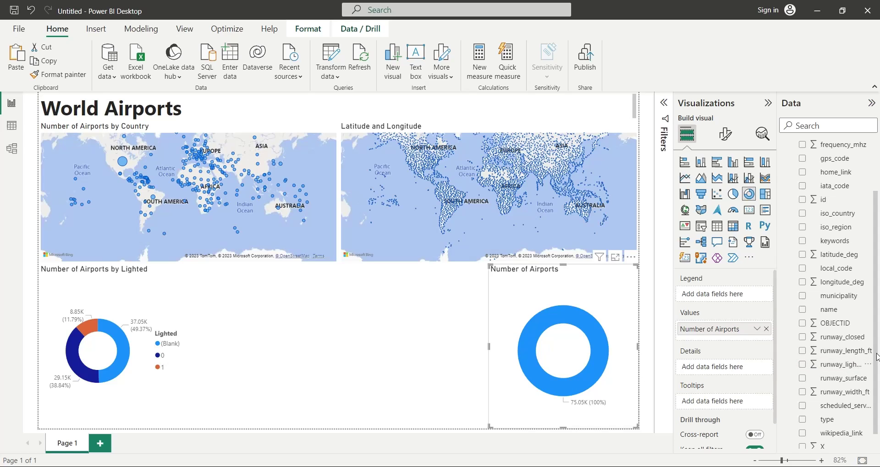
pyautogui.moveTo(877, 357); pyautogui.dragTo(867, 383)
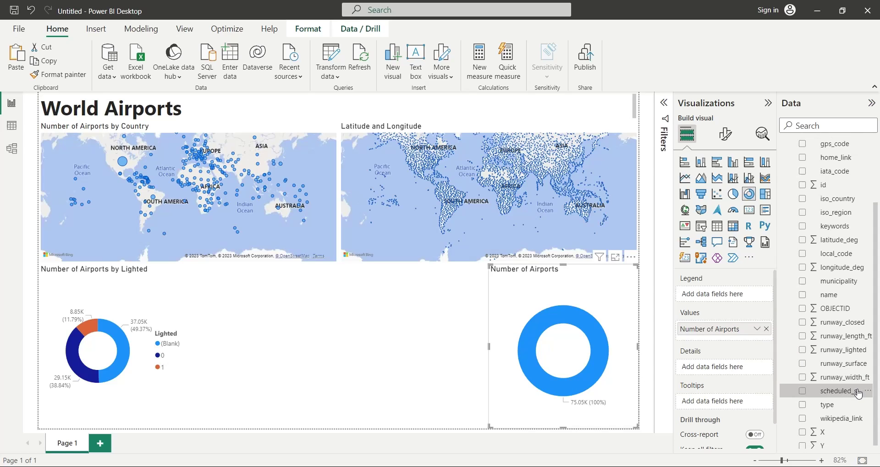
pyautogui.moveTo(858, 394); pyautogui.dragTo(755, 302)
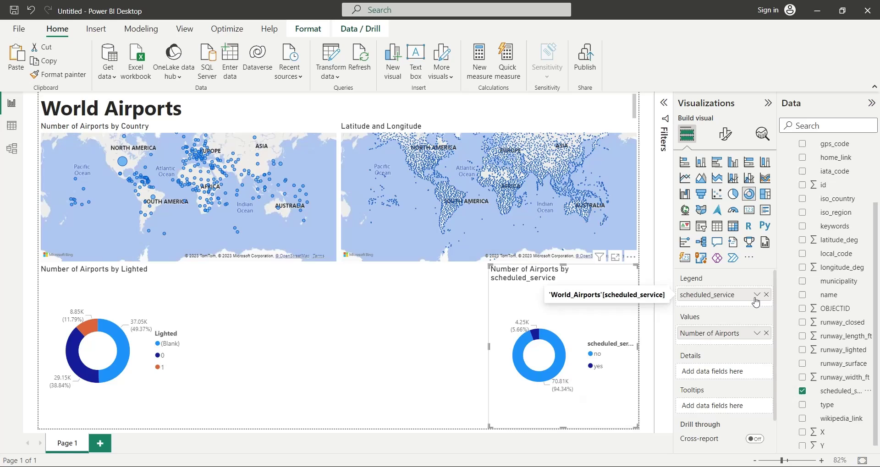
# Step: Rename the scheduled_service legend field to Scheduled Service
pyautogui.doubleClick(721, 295)
pyautogui.hotkey('shift', 'Left')
pyautogui.hotkey('shift', 'Left')
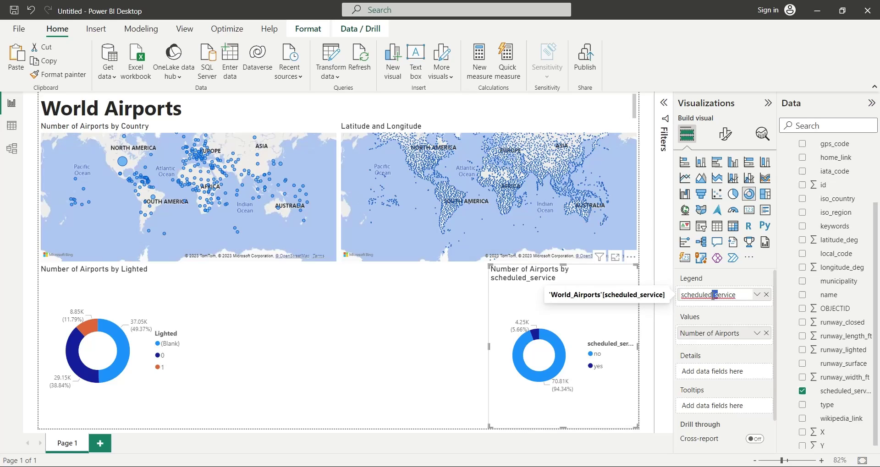
pyautogui.write('S')
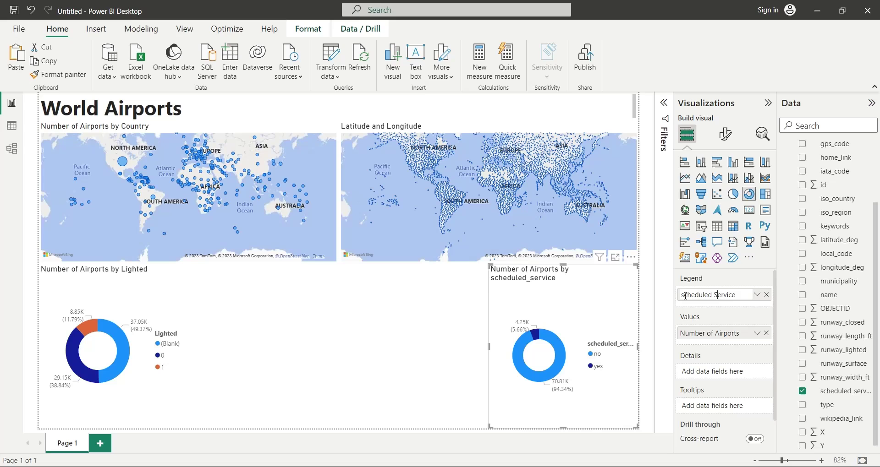
pyautogui.moveTo(684, 295); pyautogui.dragTo(678, 294)
pyautogui.write('S')
pyautogui.press('Return')
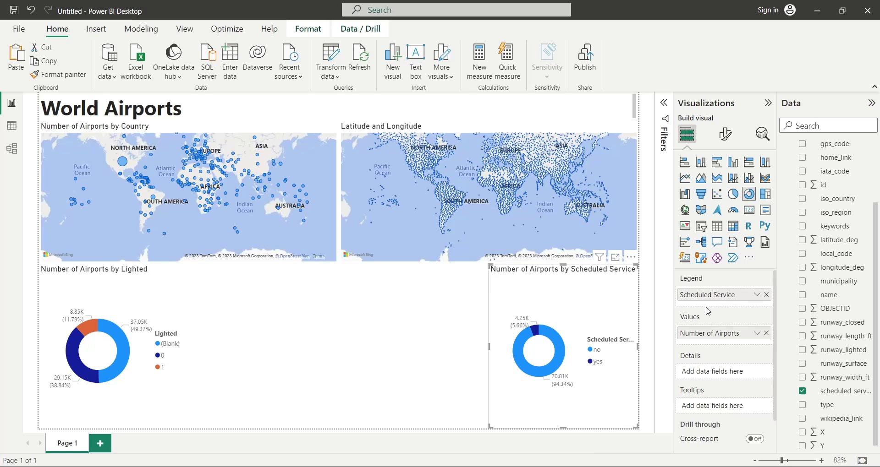
# Step: Select the 'yes' slice to filter the report to scheduled-service airports, then deselect
pyautogui.click(564, 354)
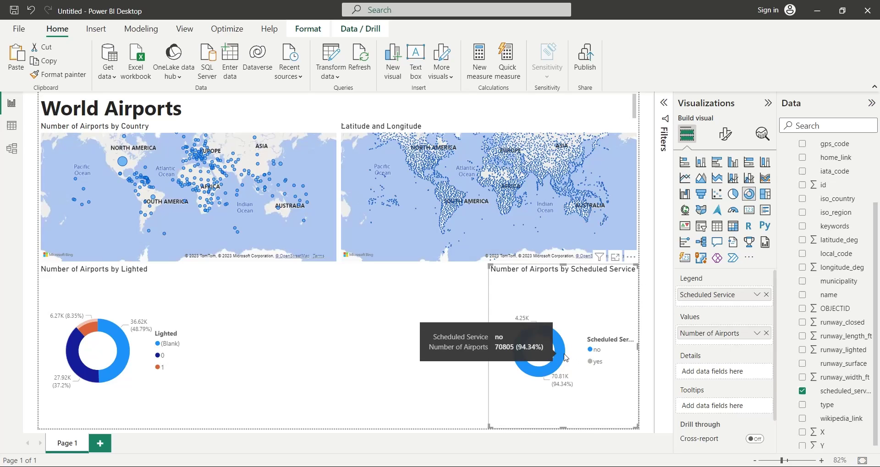
pyautogui.click(535, 330)
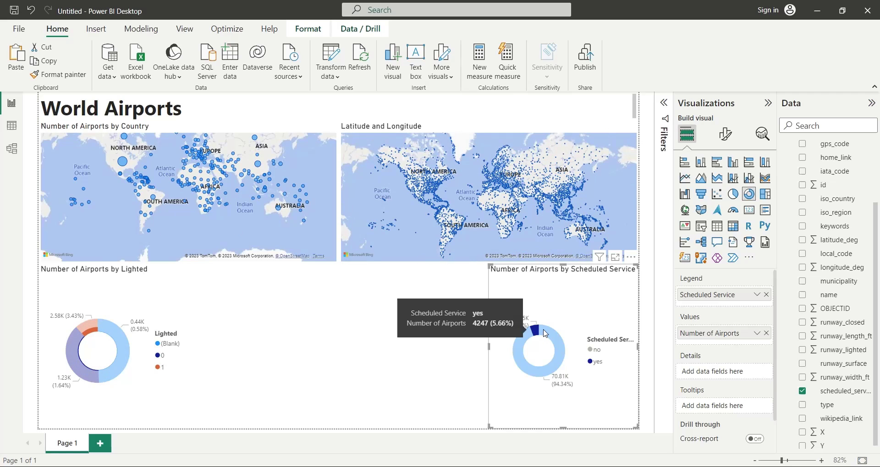
pyautogui.click(545, 333)
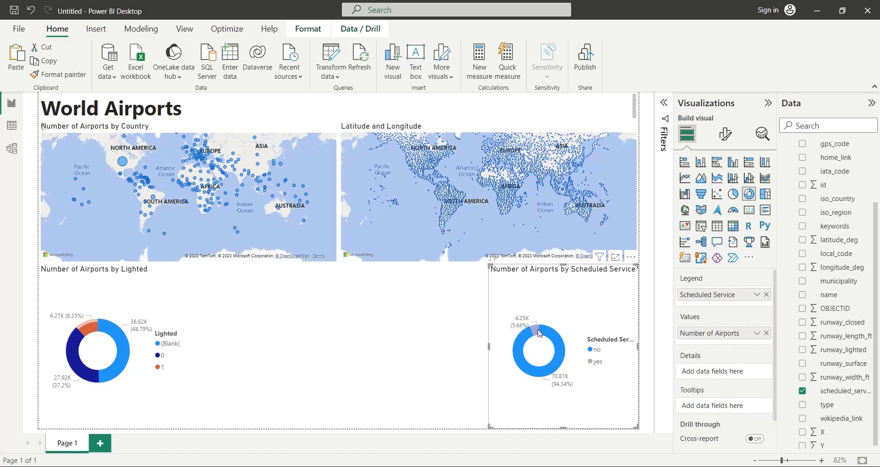
pyautogui.click(537, 333)
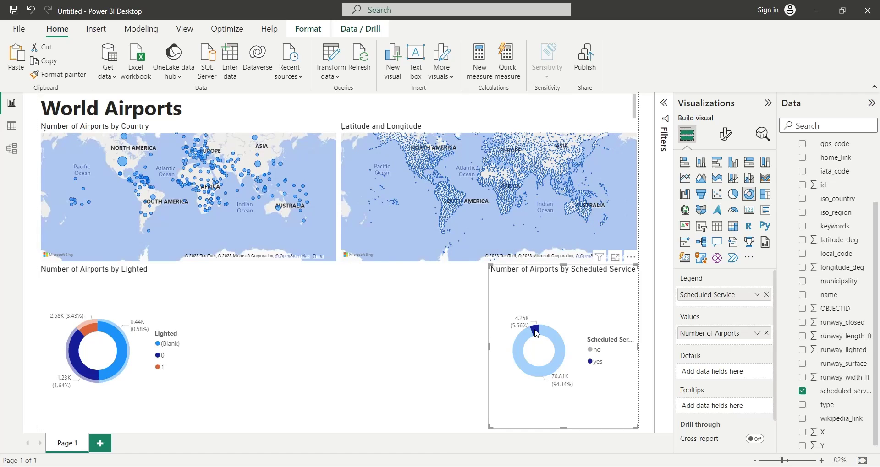
pyautogui.click(454, 341)
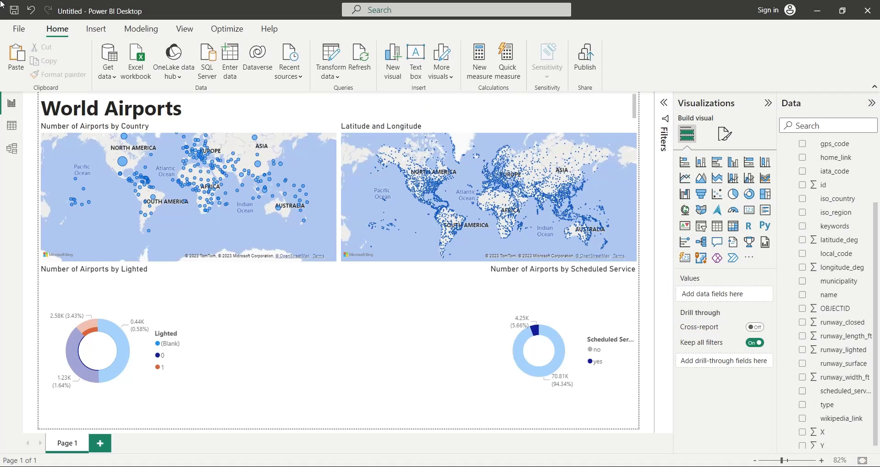
# Step: Place a clustered column chart between the donuts with type on the X-axis and airport_ident count on the Y-axis
pyautogui.click(732, 162)
pyautogui.moveTo(324, 287); pyautogui.dragTo(473, 287)
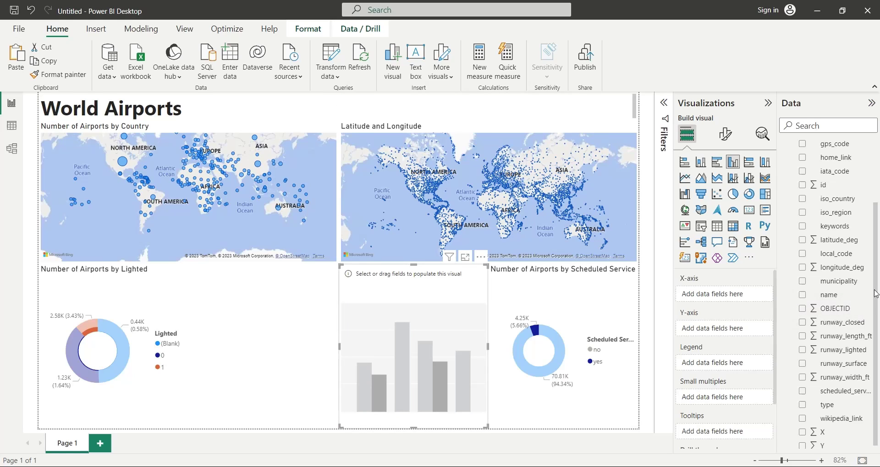
pyautogui.scroll(-2, 876, 296)
pyautogui.scroll(-1, 876, 296)
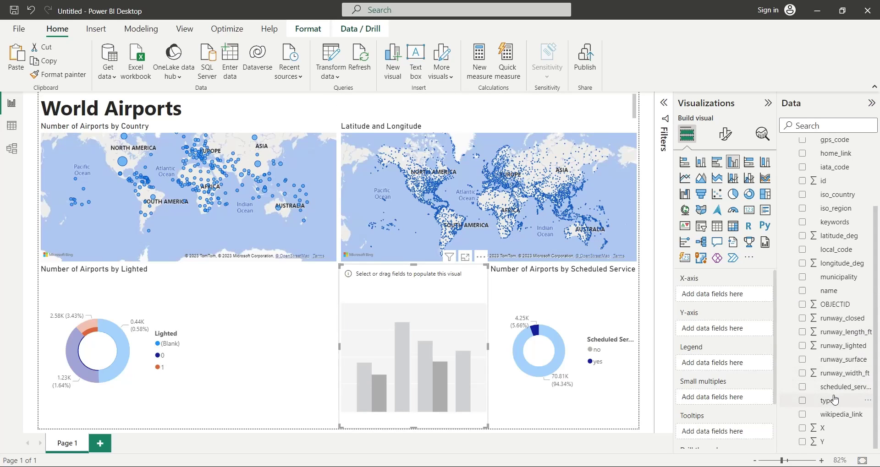
pyautogui.moveTo(834, 405)
pyautogui.mouseDown()
pyautogui.moveTo(745, 342)
pyautogui.moveTo(733, 293)
pyautogui.mouseUp()
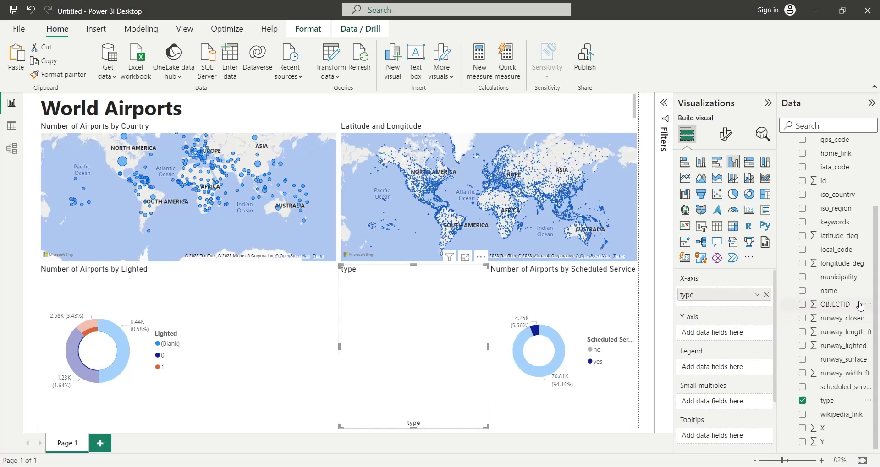
pyautogui.moveTo(875, 294)
pyautogui.mouseDown()
pyautogui.moveTo(872, 164)
pyautogui.moveTo(749, 343)
pyautogui.mouseUp()
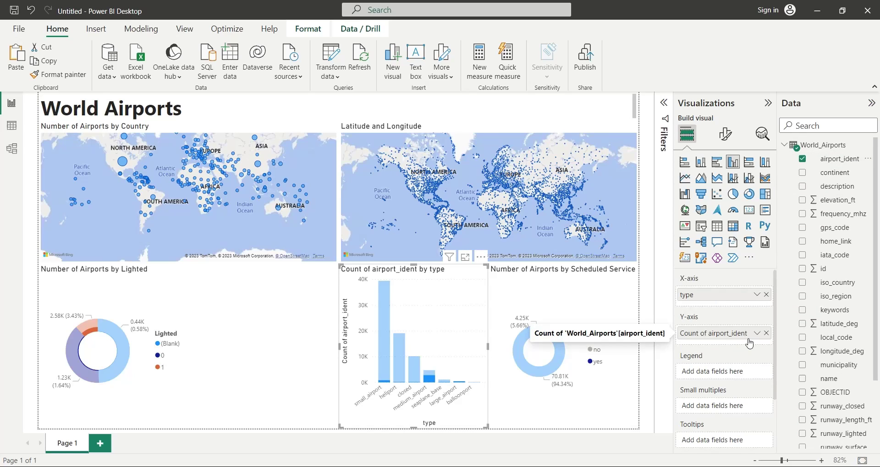
# Step: Rename the chart fields to Number of Airports and Type
pyautogui.doubleClick(734, 337)
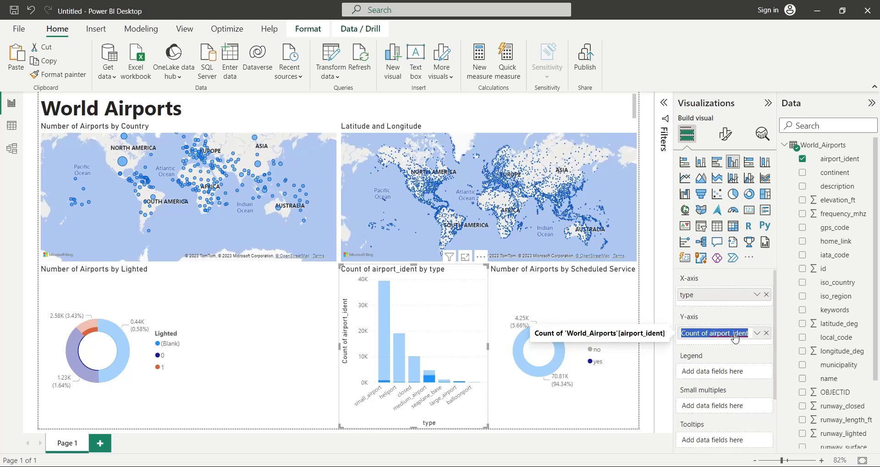
pyautogui.write('Number of ')
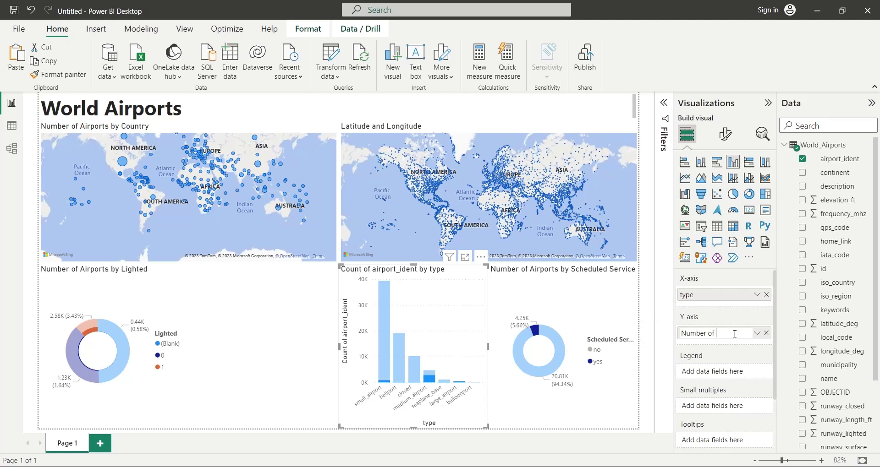
pyautogui.write('Airports')
pyautogui.press('Return')
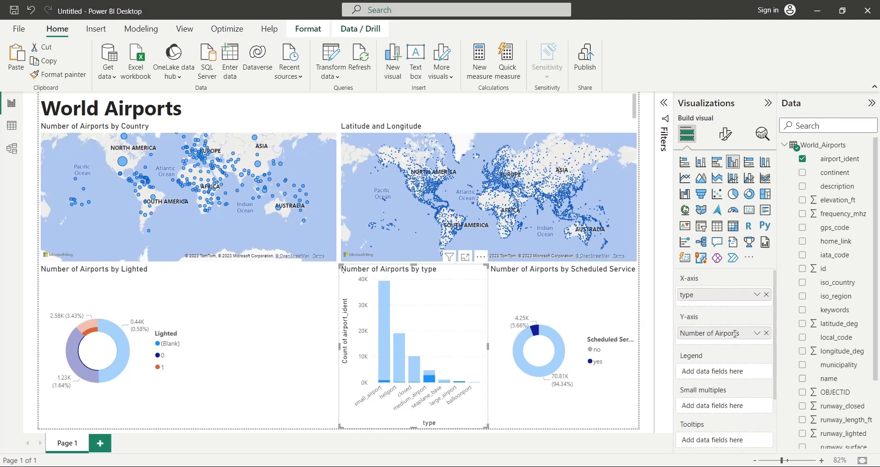
pyautogui.doubleClick(689, 296)
pyautogui.click(683, 295)
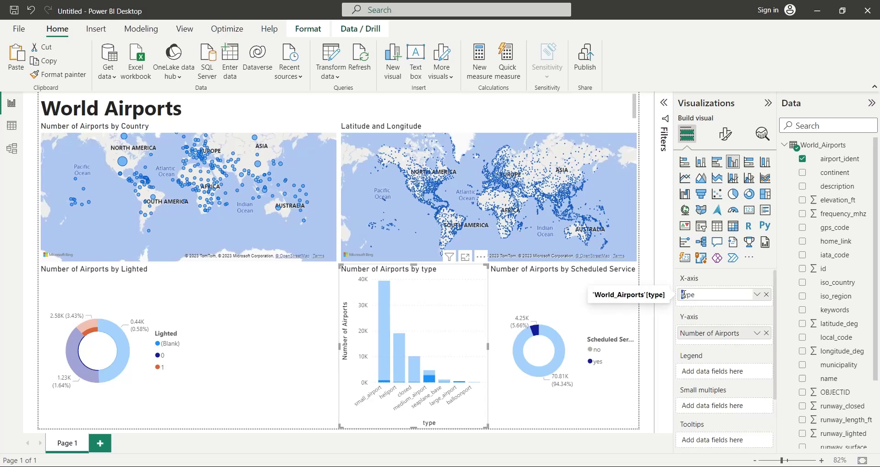
pyautogui.press('Delete')
pyautogui.write('T')
pyautogui.press('Return')
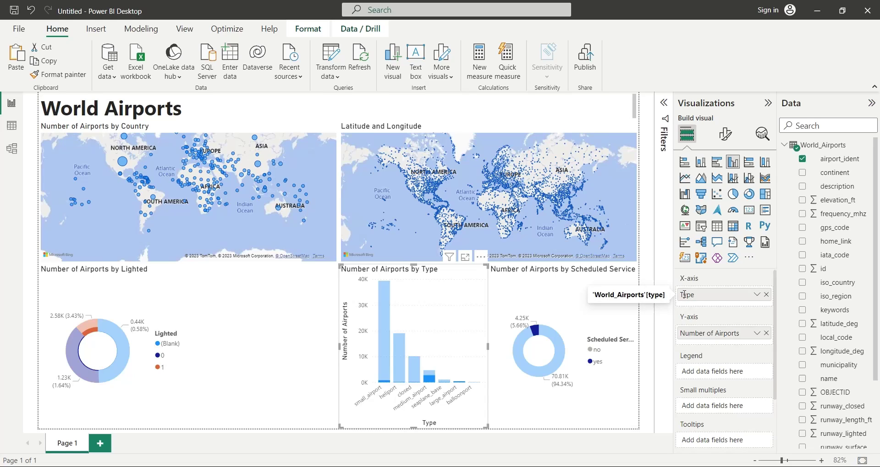
pyautogui.moveTo(538, 351)
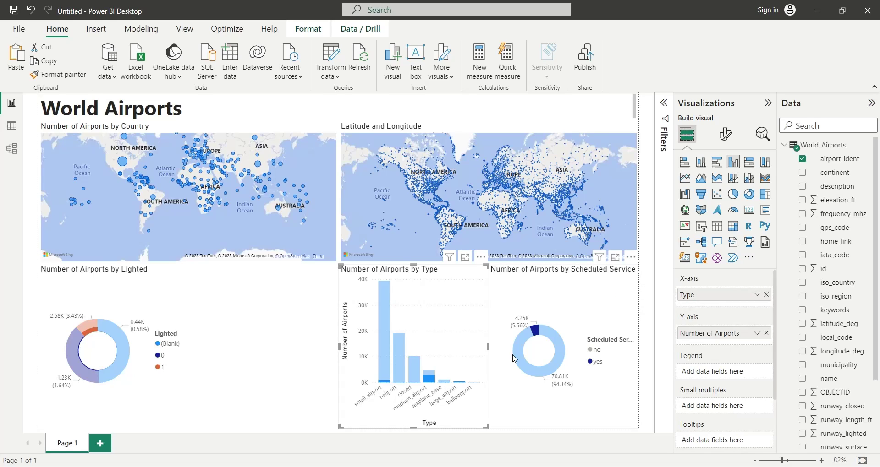
# Step: Clear the scheduled-service filter, then test each Type bar (small_airport, heliport, closed, medium, seaplane_base, large) as a cross-highlight
pyautogui.click(524, 346)
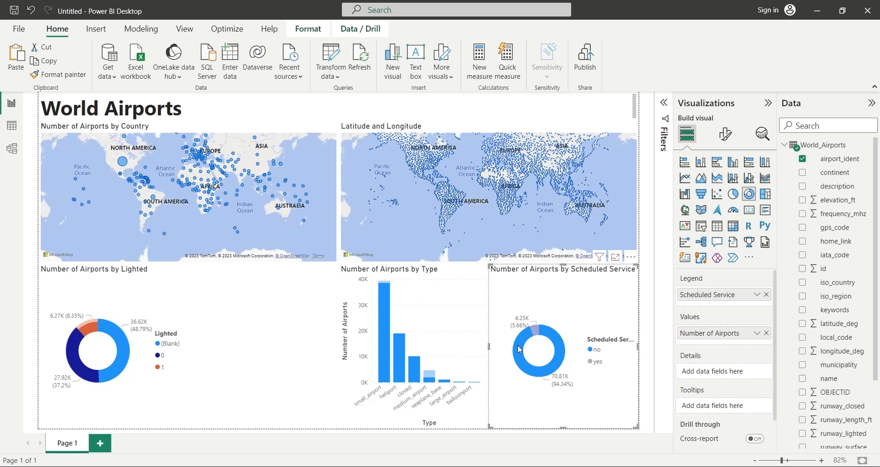
pyautogui.click(384, 361)
pyautogui.click(398, 364)
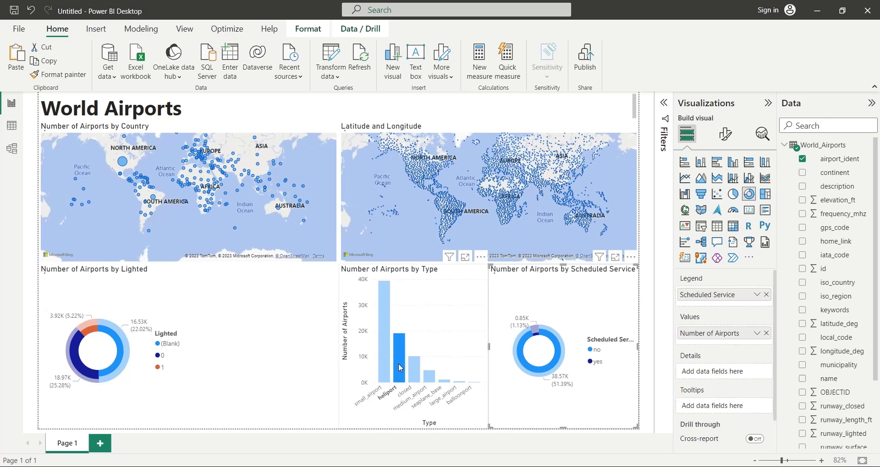
pyautogui.click(413, 373)
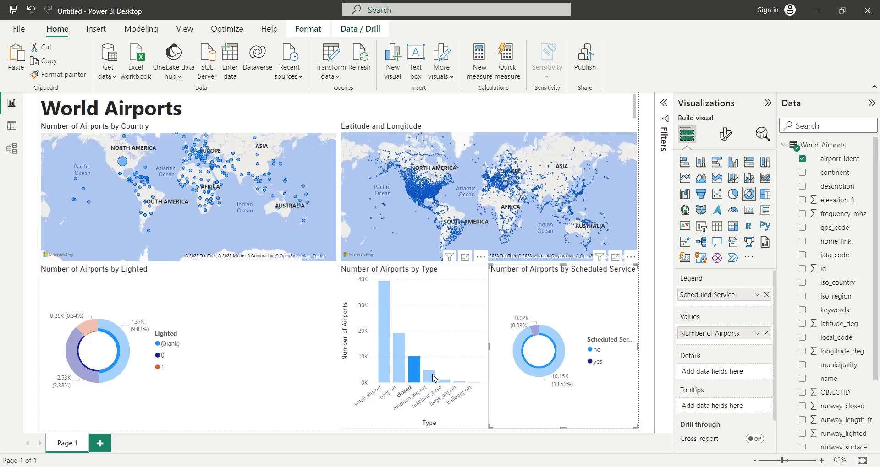
pyautogui.click(434, 378)
pyautogui.click(444, 381)
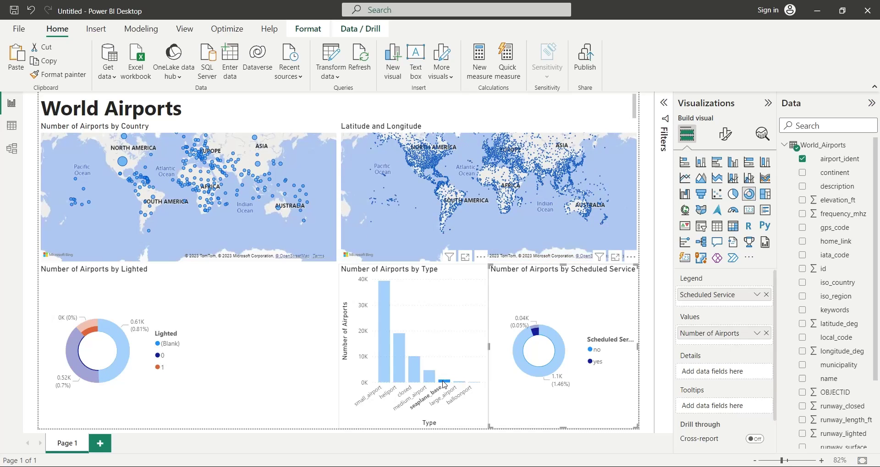
pyautogui.click(459, 384)
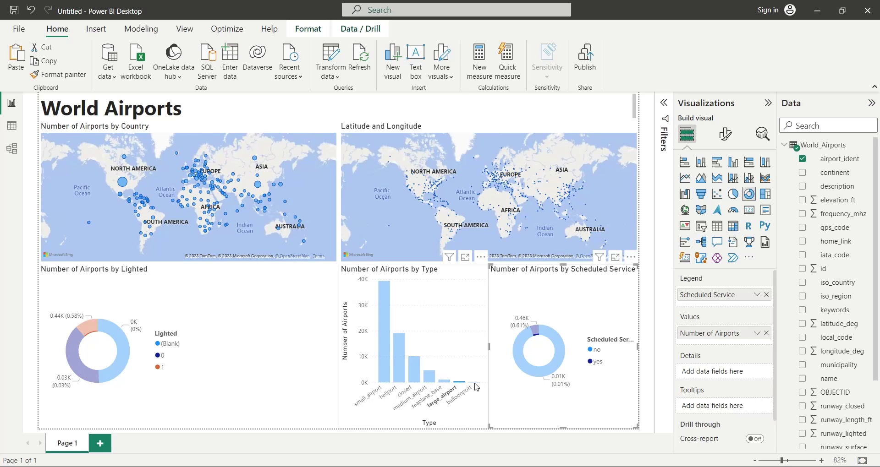
pyautogui.click(478, 387)
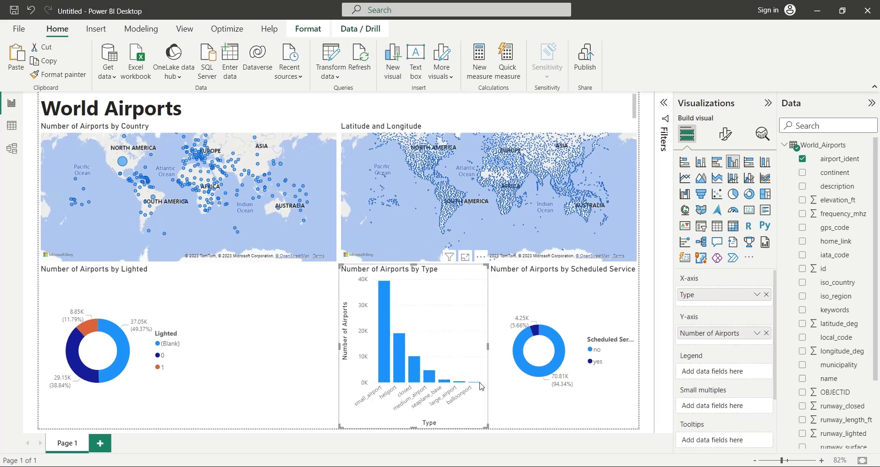
pyautogui.click(499, 391)
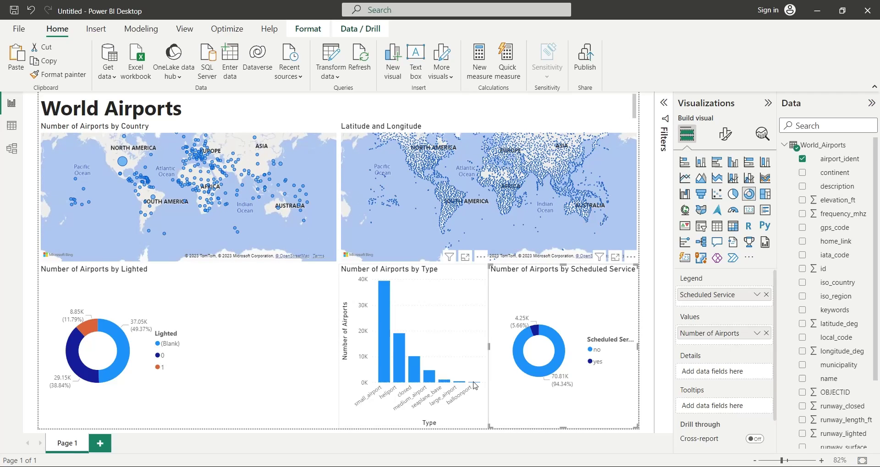
pyautogui.click(389, 363)
pyautogui.click(389, 363)
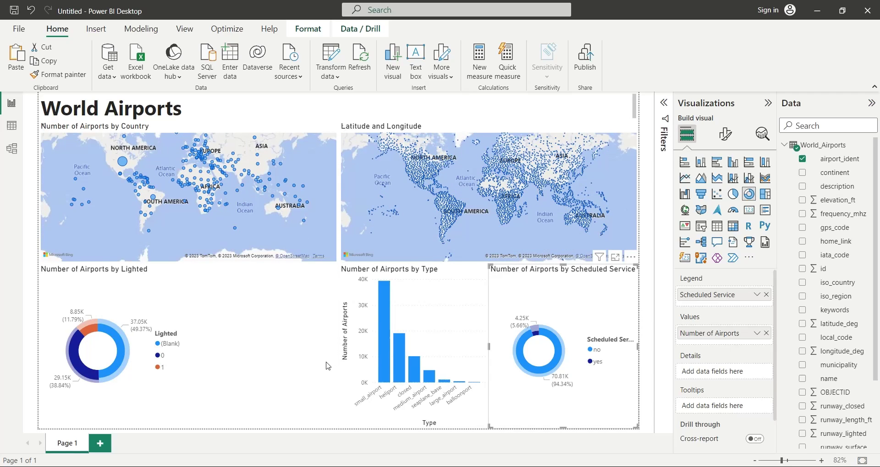
# Step: Add an empty clustered column chart beside the Lighted donut, then view the World_Airports data grid
pyautogui.click(328, 366)
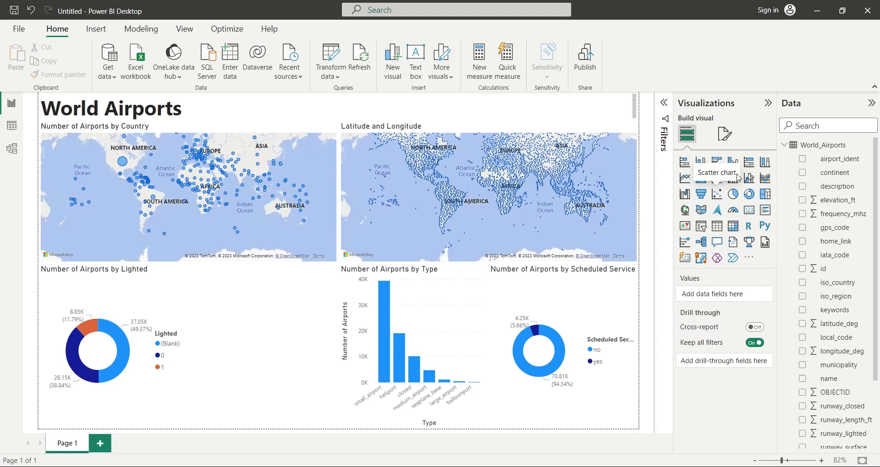
pyautogui.click(734, 163)
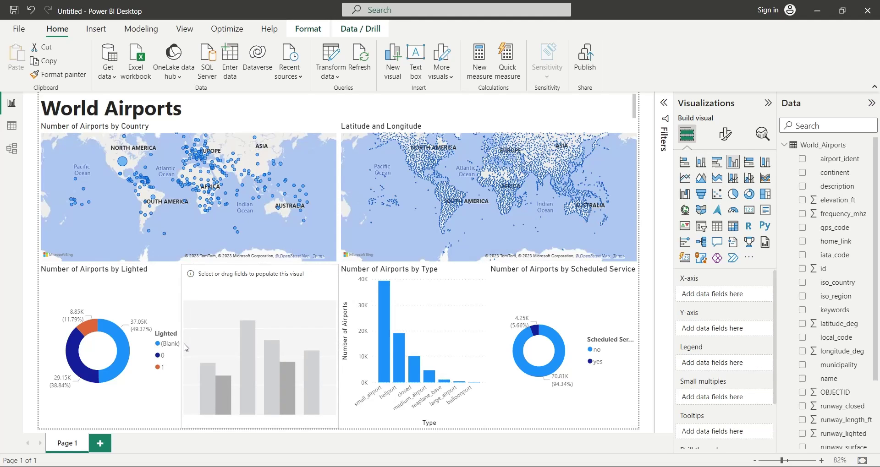
pyautogui.moveTo(11, 125)
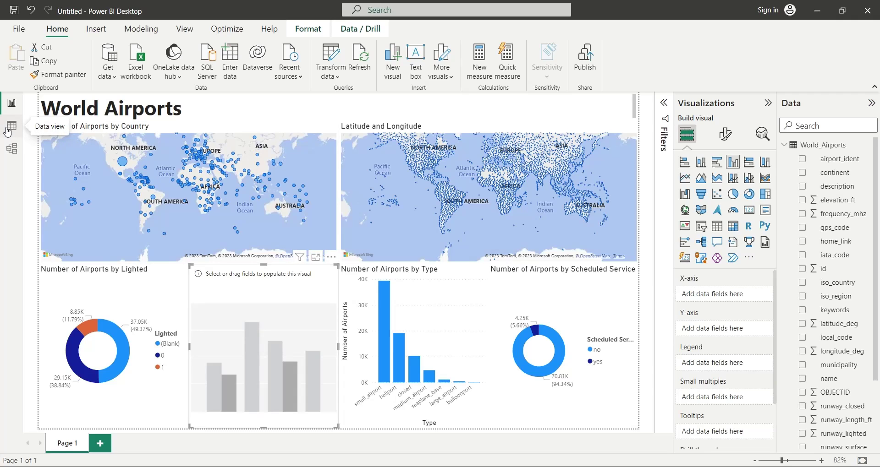
pyautogui.click(11, 126)
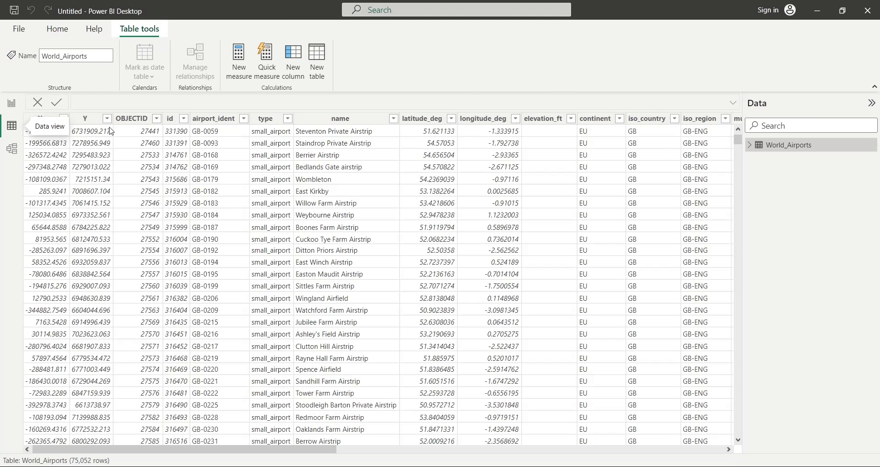
# Step: Start an Elevation calculated column: IF elevation_ft<0, "Less than Zero", on line 1
pyautogui.click(293, 73)
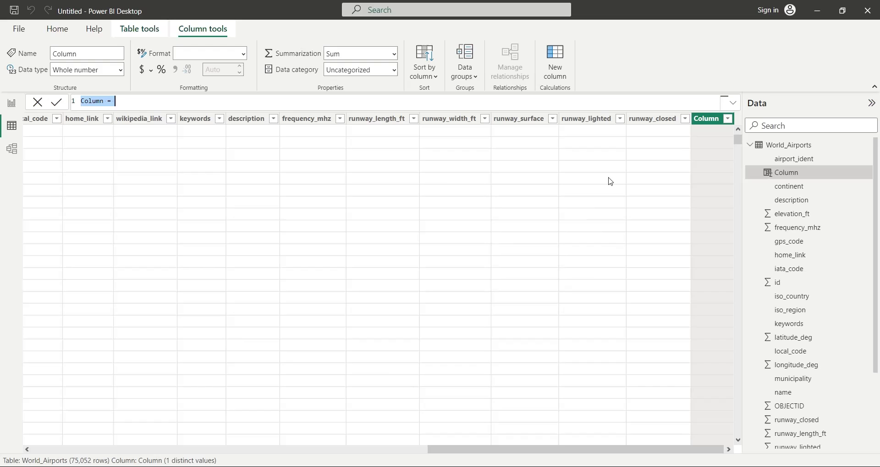
pyautogui.write('Ele')
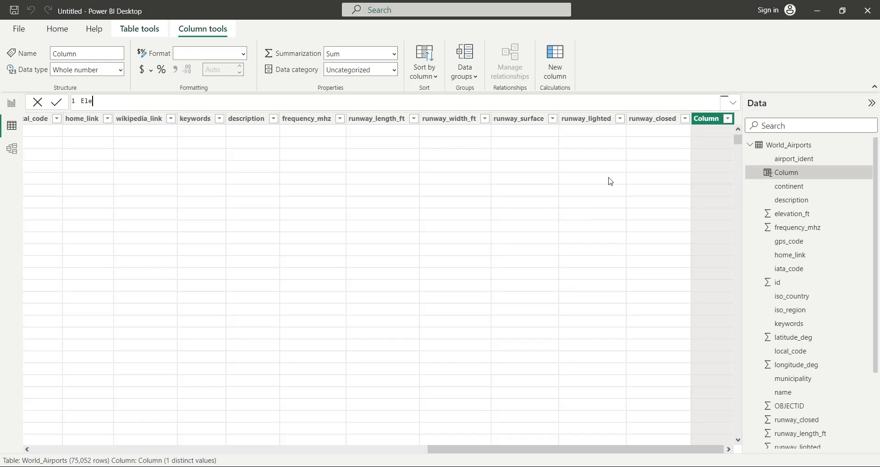
pyautogui.write('vation =')
pyautogui.write(' if(')
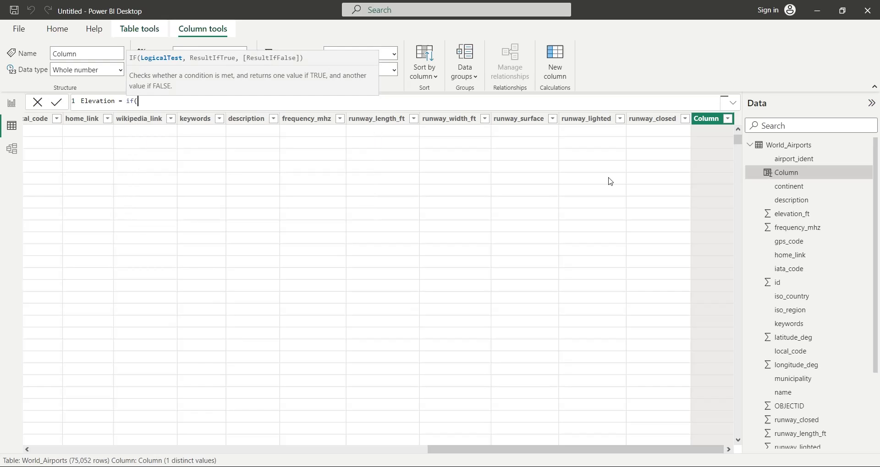
pyautogui.write('elev')
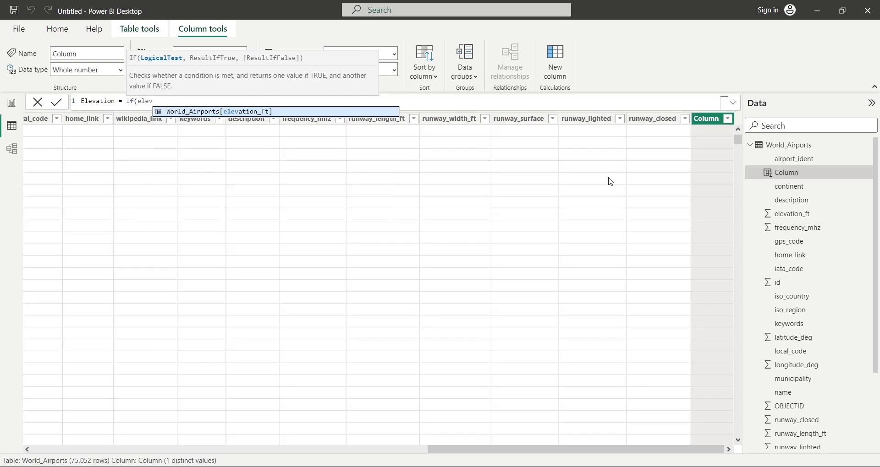
pyautogui.press('Tab')
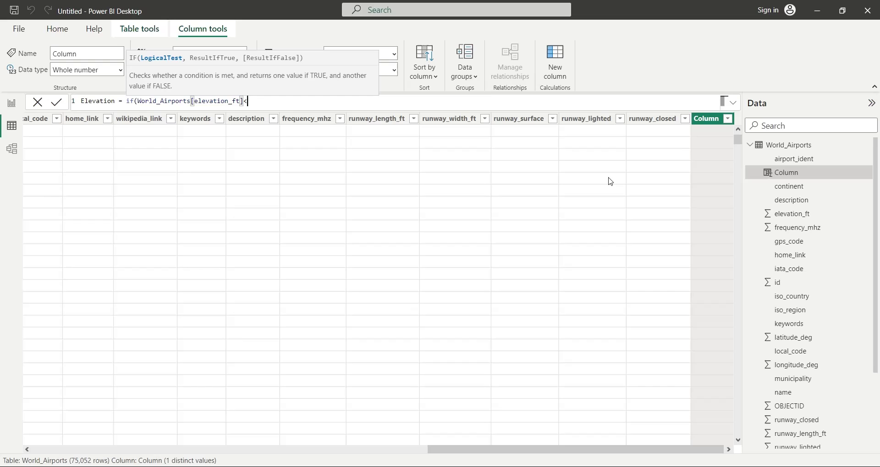
pyautogui.write('<0')
pyautogui.write(',')
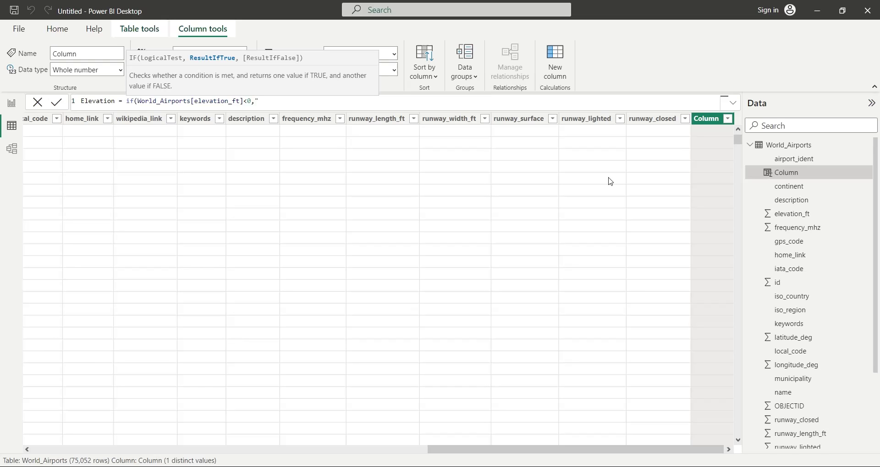
pyautogui.write('Les')
pyautogui.write('s ')
pyautogui.write('the')
pyautogui.press('BackSpace')
pyautogui.write('an ')
pyautogui.write('Zero"')
pyautogui.write(',')
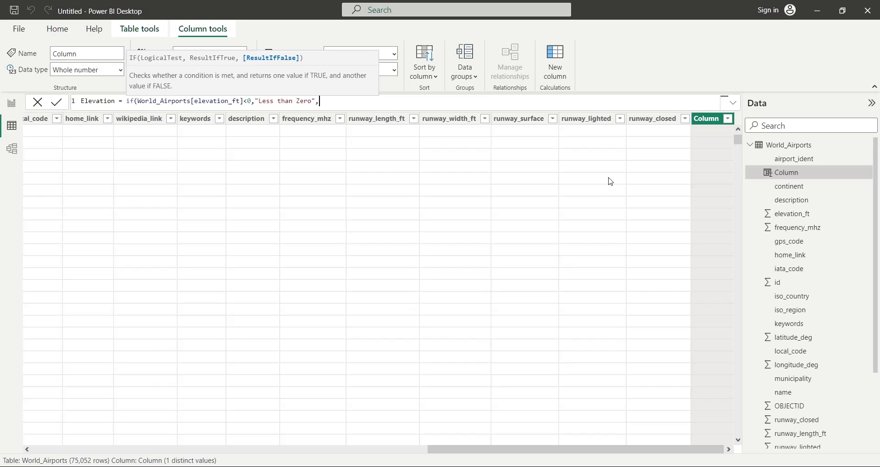
pyautogui.hotkey('shift', 'Return')
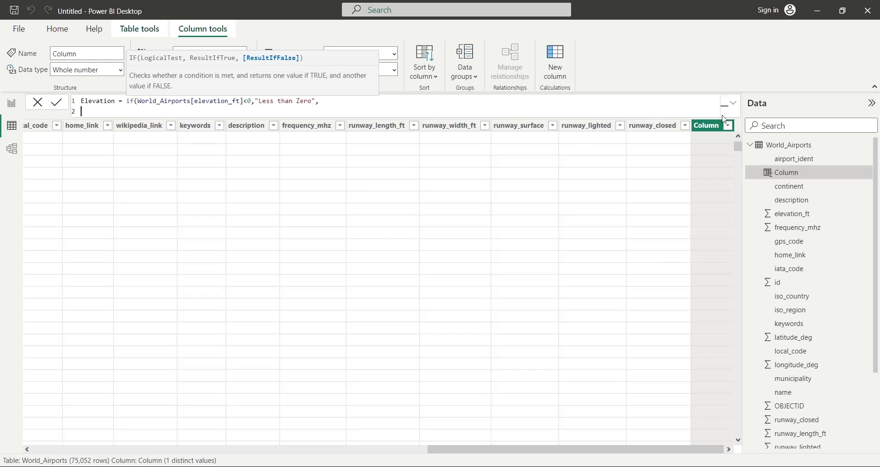
# Step: Copy the IF to line 2 as elevation_ft<500 labelled "0 to 500 feet"
pyautogui.moveTo(126, 101); pyautogui.dragTo(329, 101)
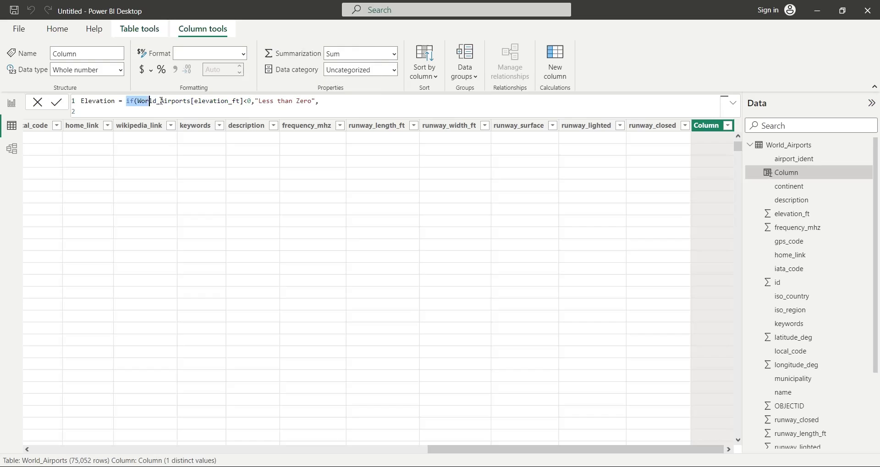
pyautogui.hotkey('ctrl', 'c')
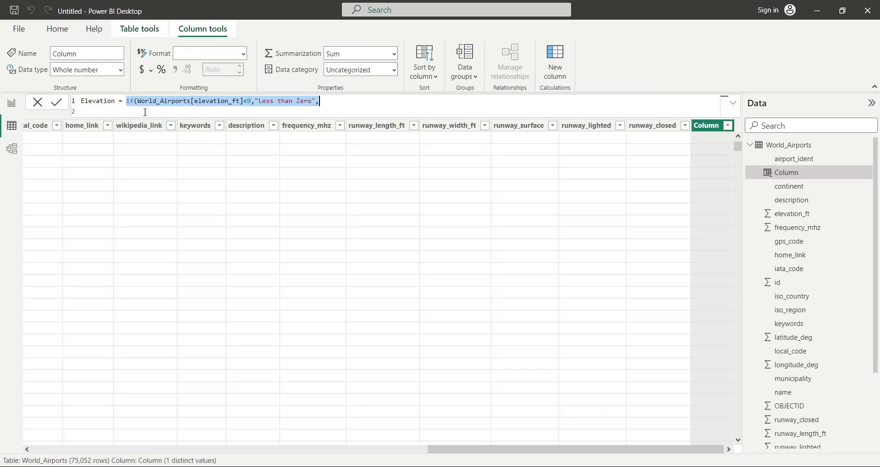
pyautogui.click(145, 111)
pyautogui.hotkey('ctrl', 'v')
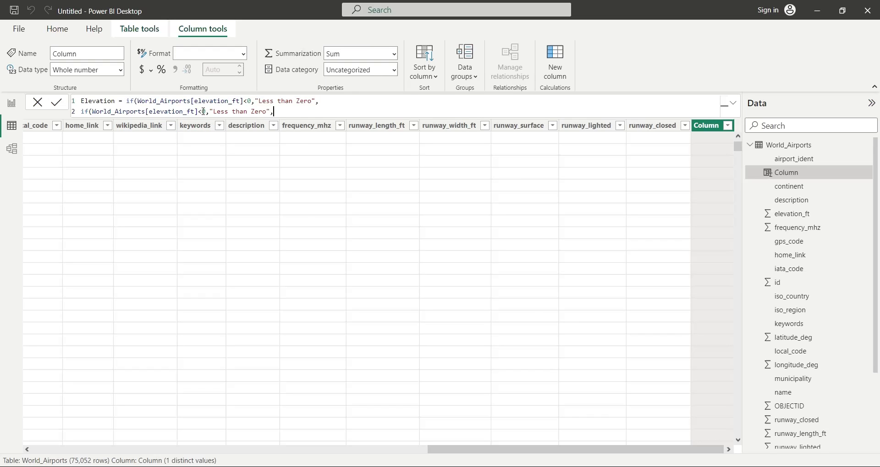
pyautogui.click(204, 111)
pyautogui.write('5')
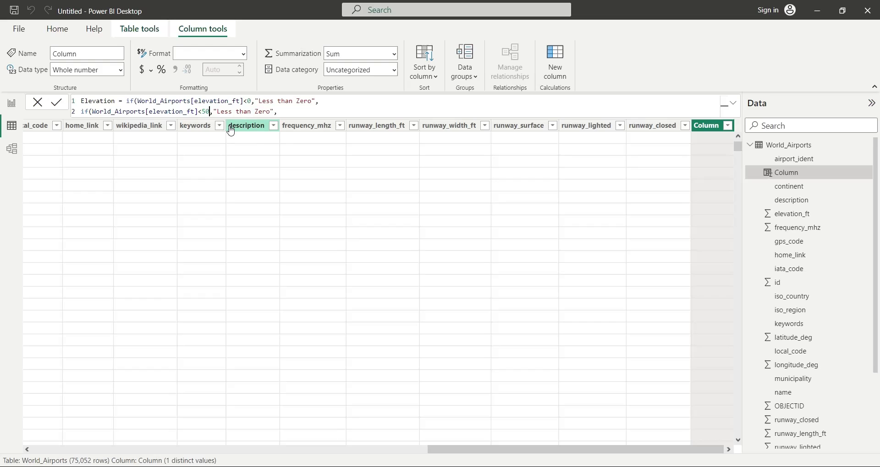
pyautogui.write('0')
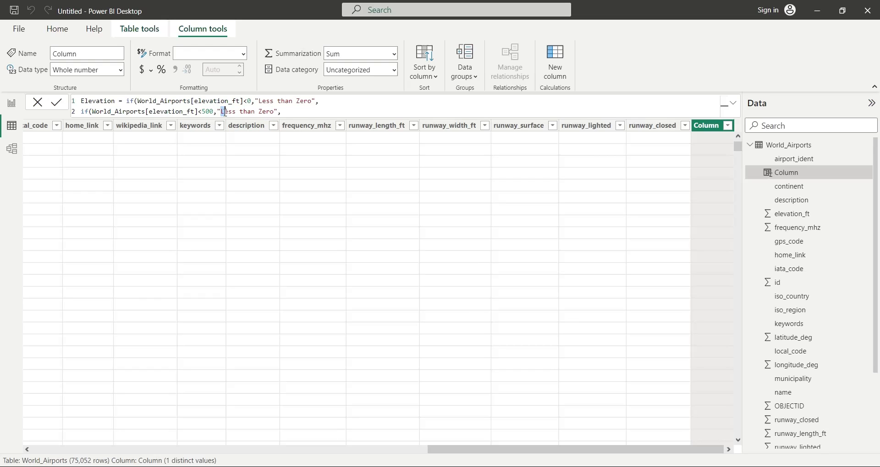
pyautogui.moveTo(225, 112); pyautogui.dragTo(274, 112)
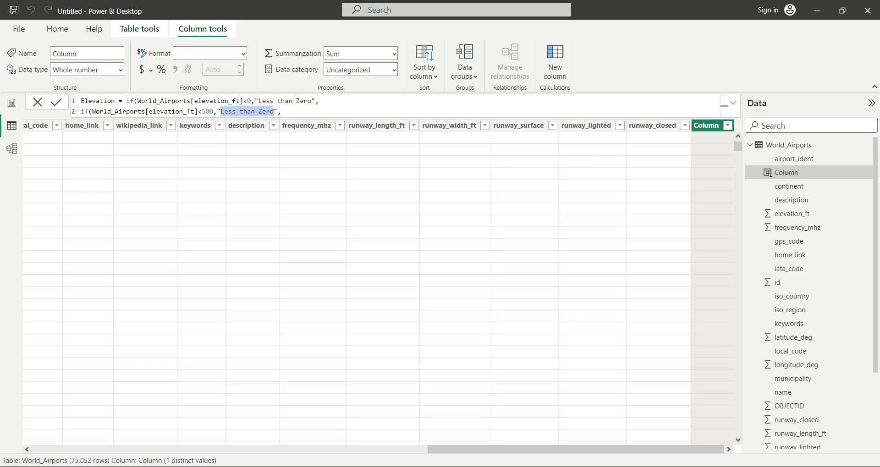
pyautogui.write('0 to 5')
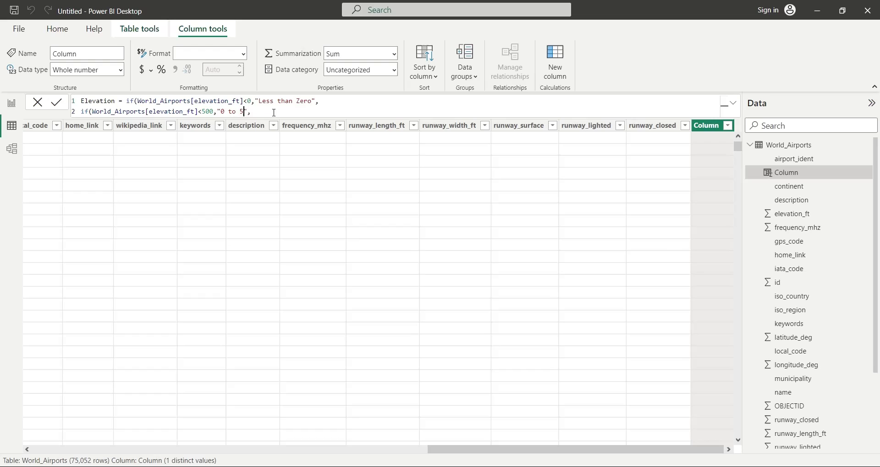
pyautogui.write('00')
pyautogui.write(' feet')
# Step: Append " feet" to the line 1 label, making it "Less than Zero feet"
pyautogui.click(310, 102)
pyautogui.write('feet')
pyautogui.moveTo(293, 112); pyautogui.dragTo(74, 114)
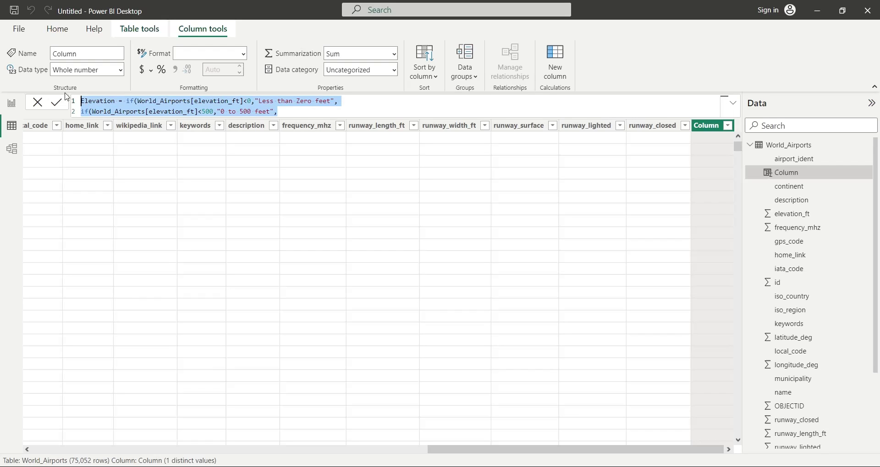
pyautogui.click(287, 114)
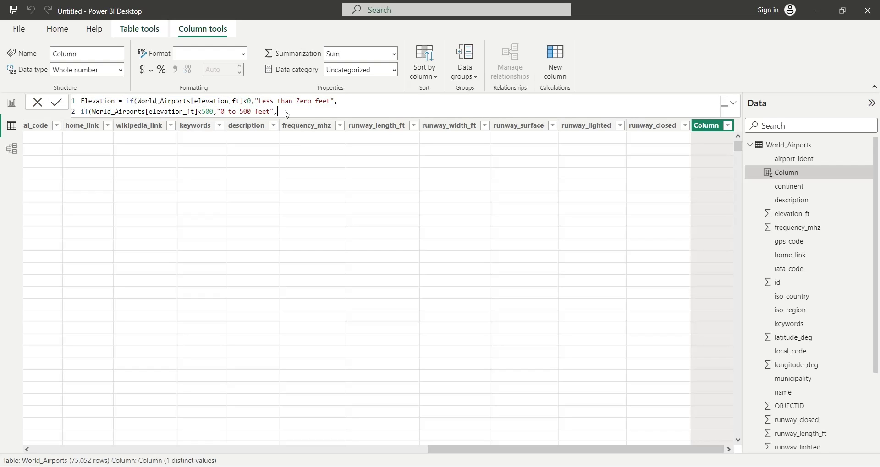
# Step: Commit the initial formula, then add a third IF line binning elevations below 1000 feet
pyautogui.write('))')
pyautogui.press('Return')
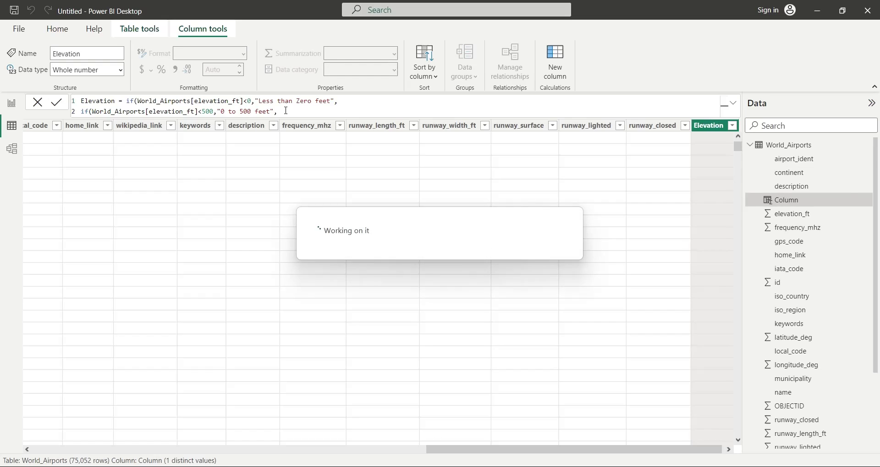
pyautogui.click(317, 111)
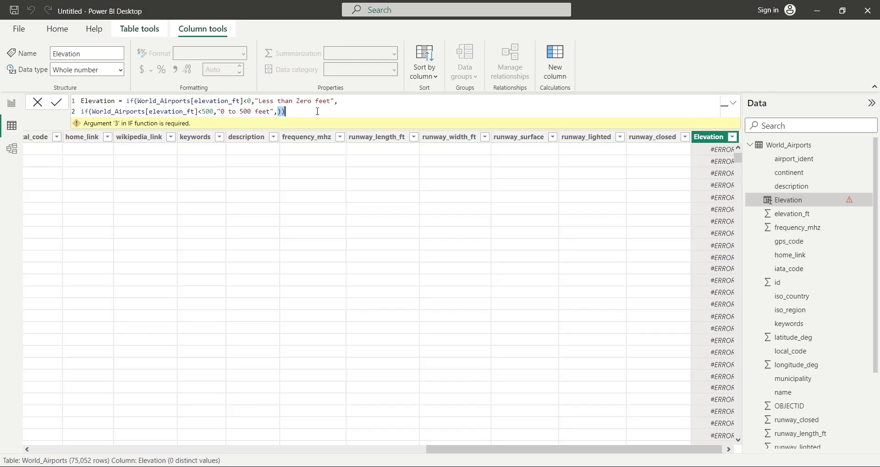
pyautogui.press('BackSpace')
pyautogui.press('BackSpace')
pyautogui.hotkey('shift', 'Return')
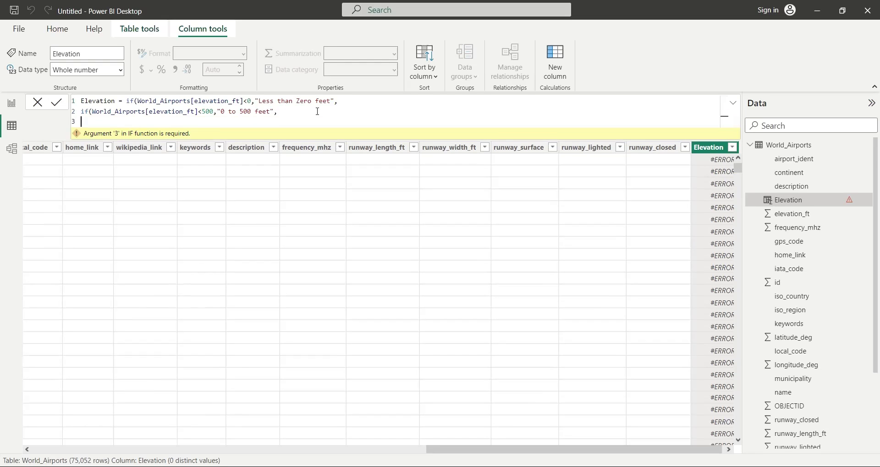
pyautogui.hotkey('ctrl', 'v')
pyautogui.moveTo(202, 122); pyautogui.dragTo(206, 123)
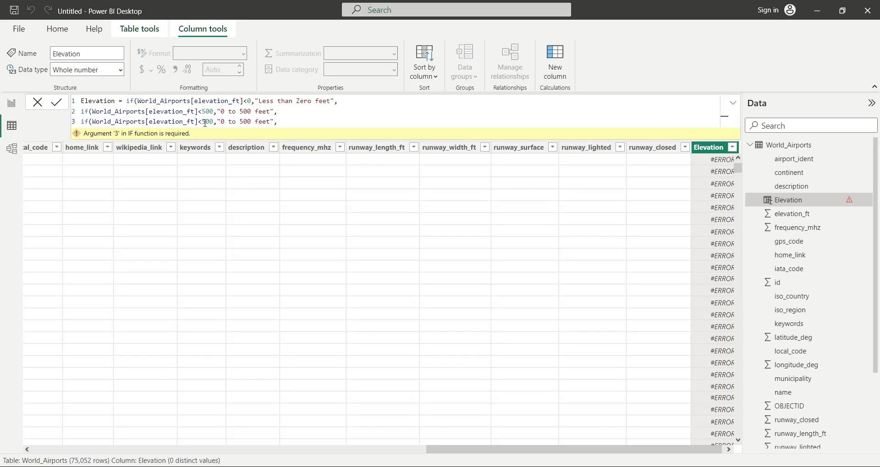
pyautogui.write('1')
pyautogui.write('0')
pyautogui.doubleClick(225, 122)
pyautogui.write('500')
pyautogui.moveTo(251, 122); pyautogui.dragTo(255, 123)
pyautogui.write('10')
# Step: Add a fourth IF line for elevations from 1000 up to 2000 feet
pyautogui.hotkey('shift', 'Return')
pyautogui.hotkey('ctrl', 'v')
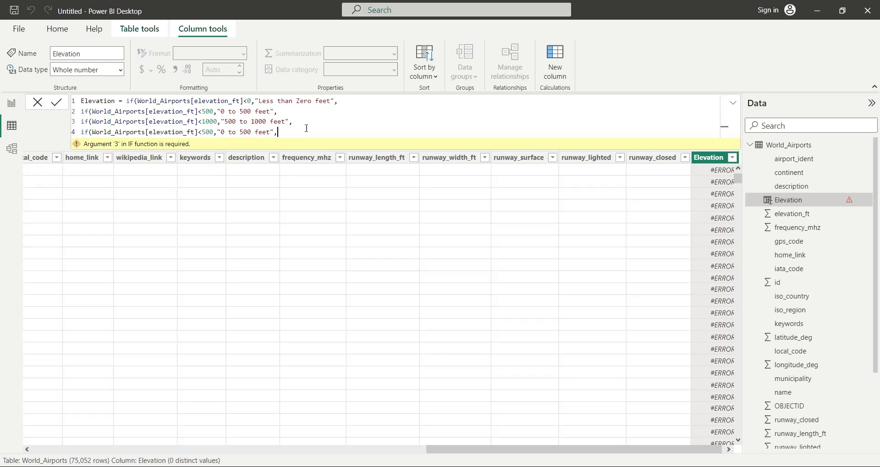
pyautogui.moveTo(203, 132); pyautogui.dragTo(206, 133)
pyautogui.write('2')
pyautogui.write('0')
pyautogui.doubleClick(227, 133)
pyautogui.write('1000')
pyautogui.moveTo(259, 133); pyautogui.dragTo(255, 132)
pyautogui.write('20')
pyautogui.moveTo(303, 135); pyautogui.dragTo(67, 135)
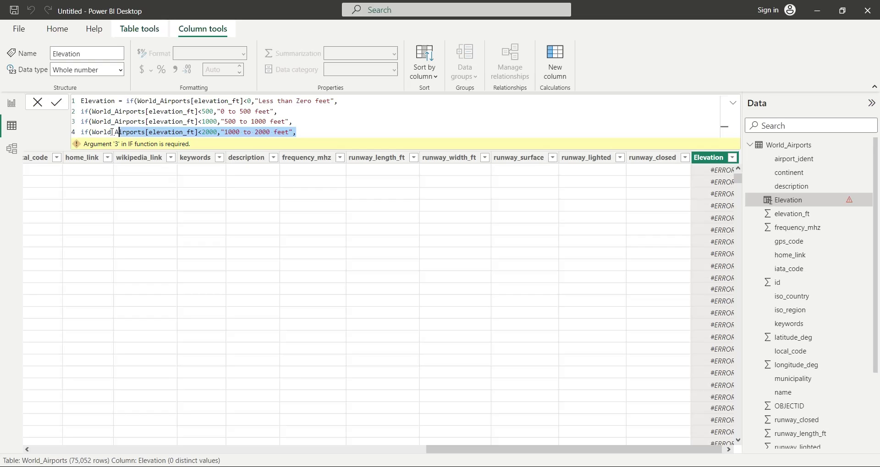
pyautogui.click(301, 133)
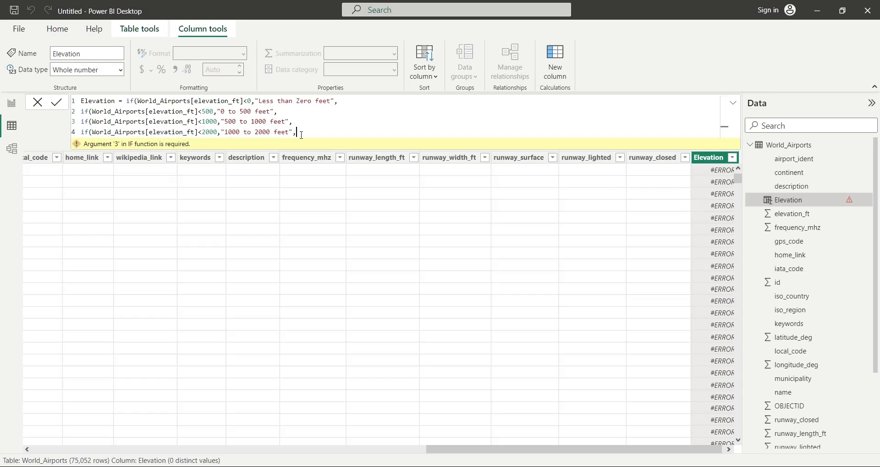
# Step: Add a fifth IF line for elevations below 5000 feet
pyautogui.hotkey('shift', 'Return')
pyautogui.hotkey('ctrl', 'v')
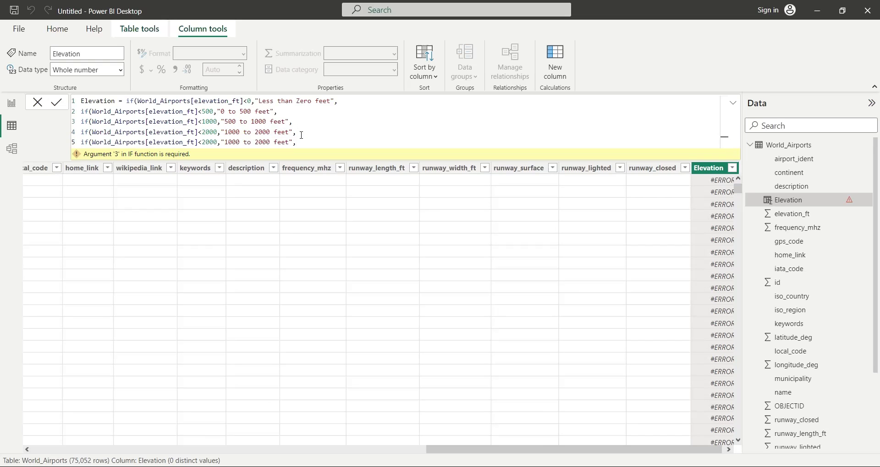
pyautogui.click(204, 143)
pyautogui.moveTo(255, 143); pyautogui.dragTo(259, 143)
# Step: Finish with a default 'More than 5000 feet' result, close all parentheses and commit the formula
pyautogui.hotkey('shift', 'Return')
pyautogui.hotkey('ctrl', 'v')
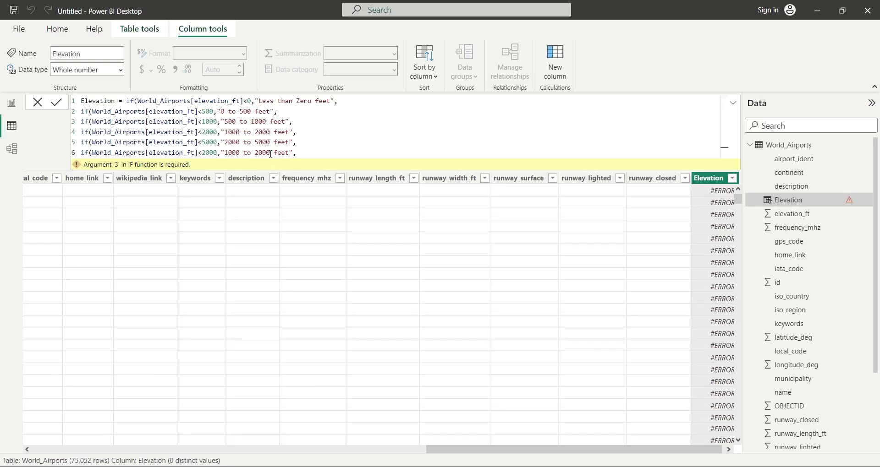
pyautogui.moveTo(222, 153); pyautogui.dragTo(64, 157)
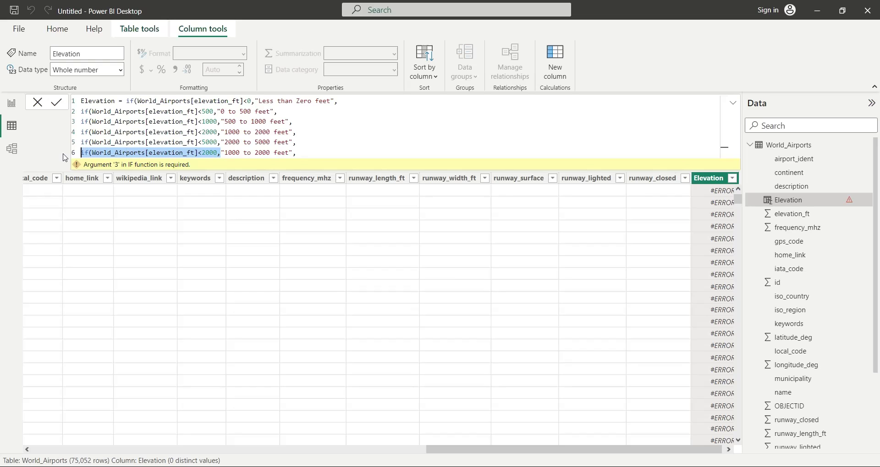
pyautogui.press('BackSpace')
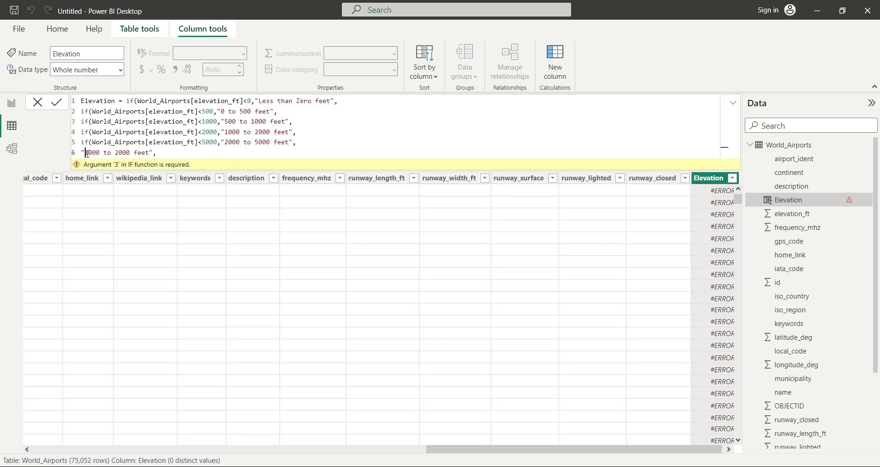
pyautogui.moveTo(86, 153); pyautogui.dragTo(130, 154)
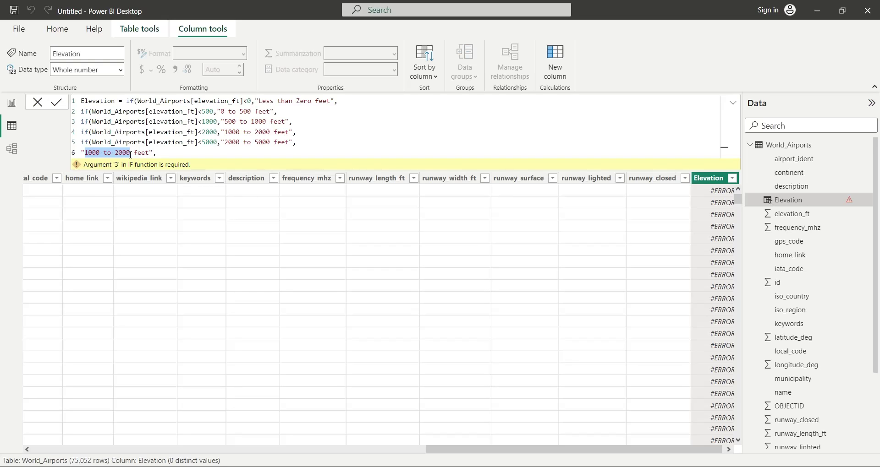
pyautogui.write('More than ')
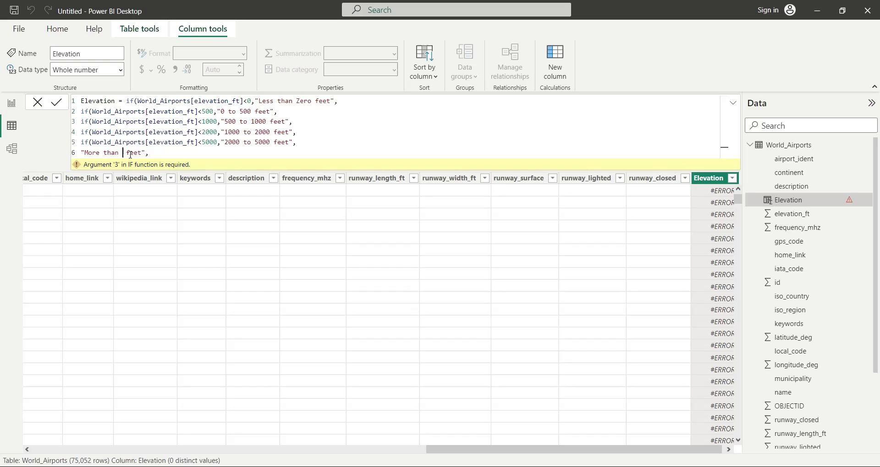
pyautogui.write('5000')
pyautogui.click(195, 152)
pyautogui.press('BackSpace')
pyautogui.write(')))))')
pyautogui.press('Return')
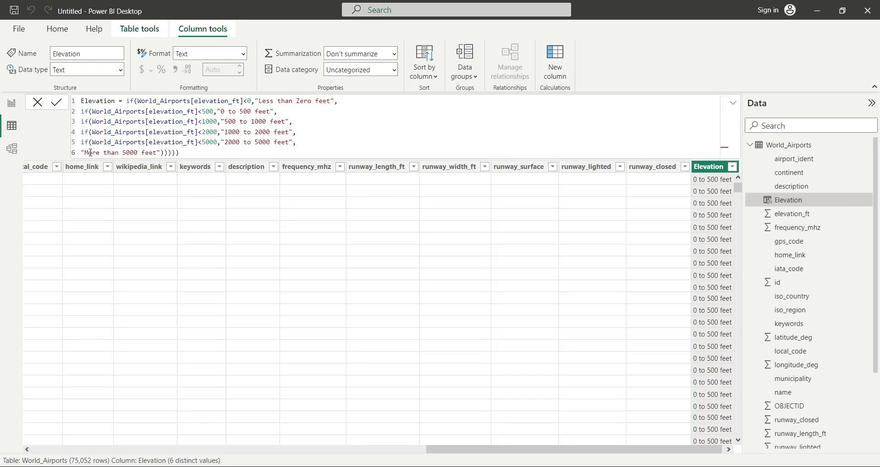
pyautogui.click(11, 102)
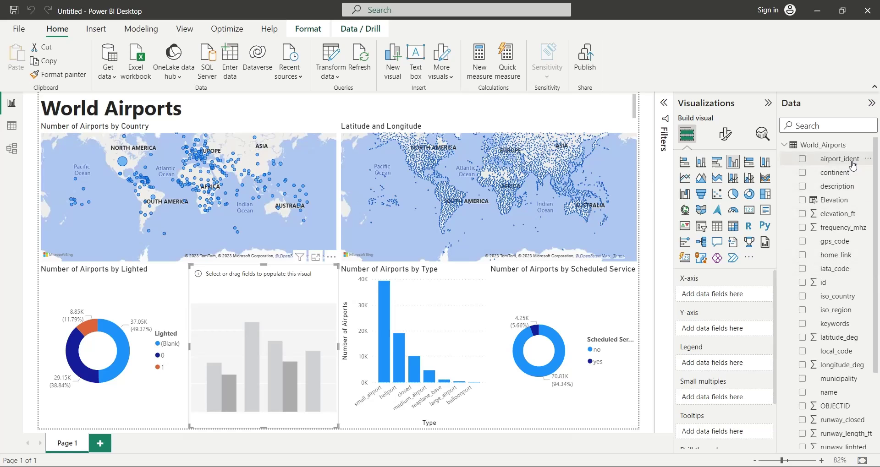
pyautogui.moveTo(852, 165); pyautogui.dragTo(735, 336)
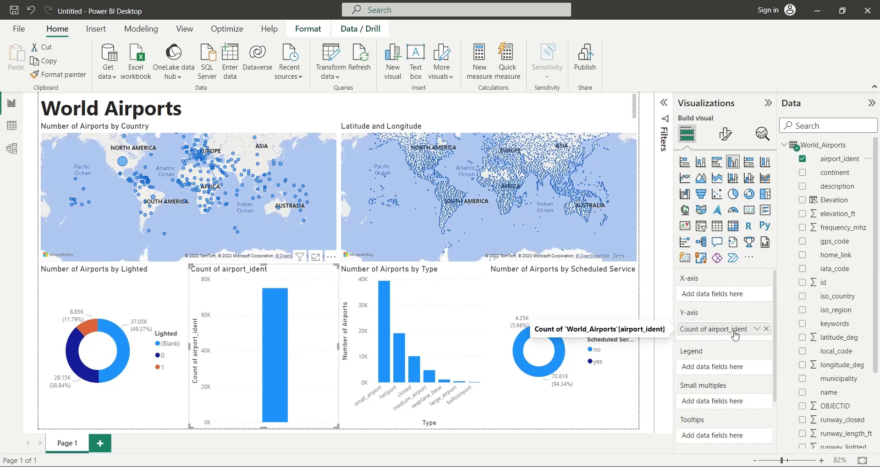
pyautogui.doubleClick(735, 329)
pyautogui.write('Num')
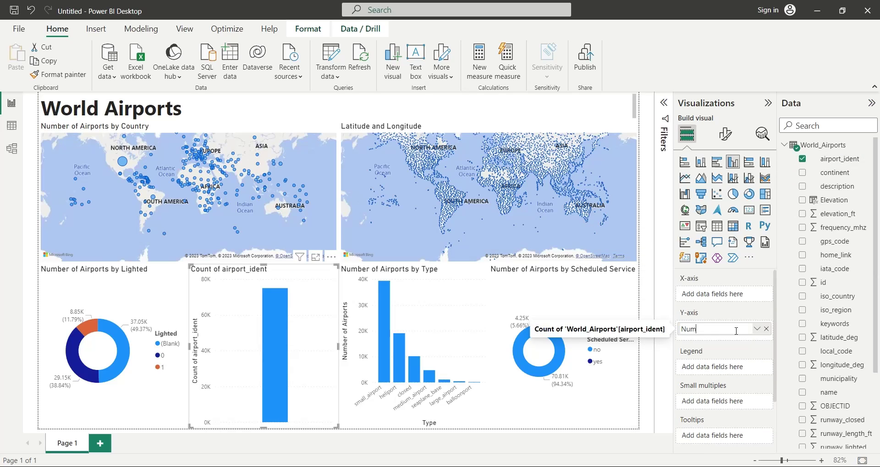
pyautogui.write('ber of Airports')
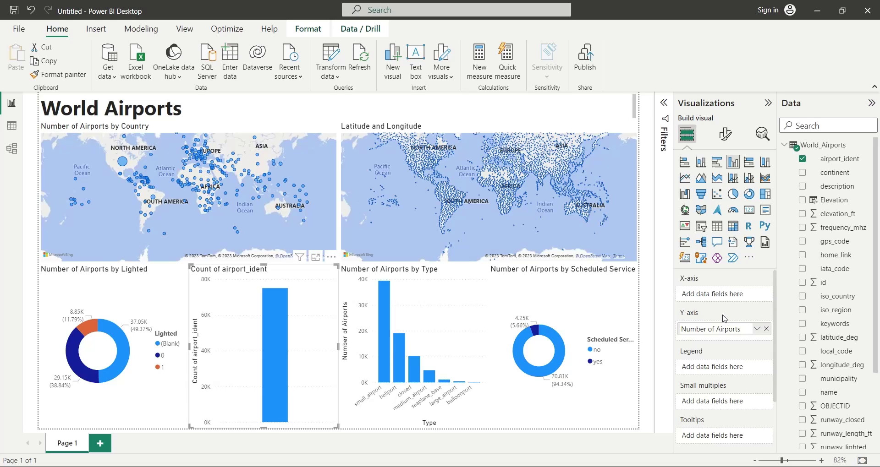
pyautogui.press('Return')
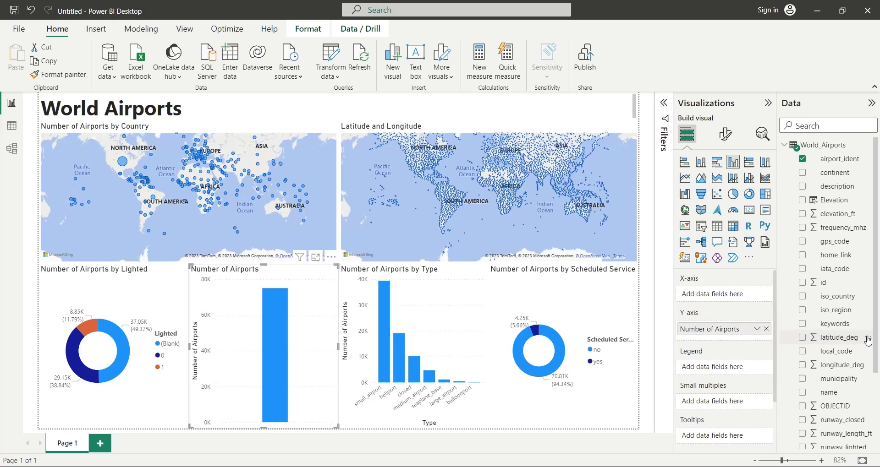
pyautogui.scroll(-2, 866, 348)
pyautogui.scroll(2, 864, 367)
pyautogui.moveTo(833, 200); pyautogui.dragTo(747, 293)
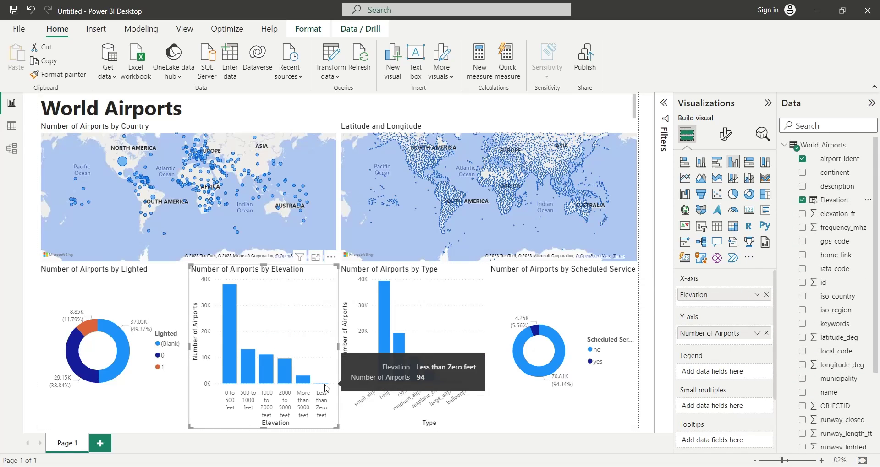
pyautogui.click(232, 376)
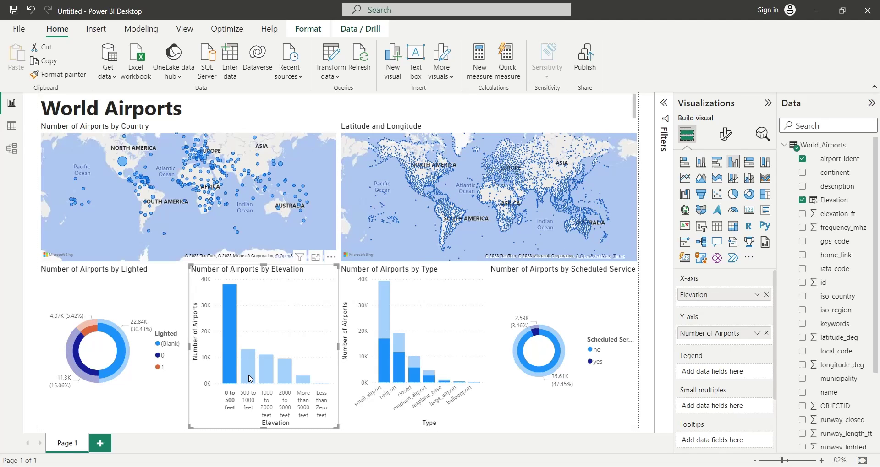
pyautogui.click(250, 378)
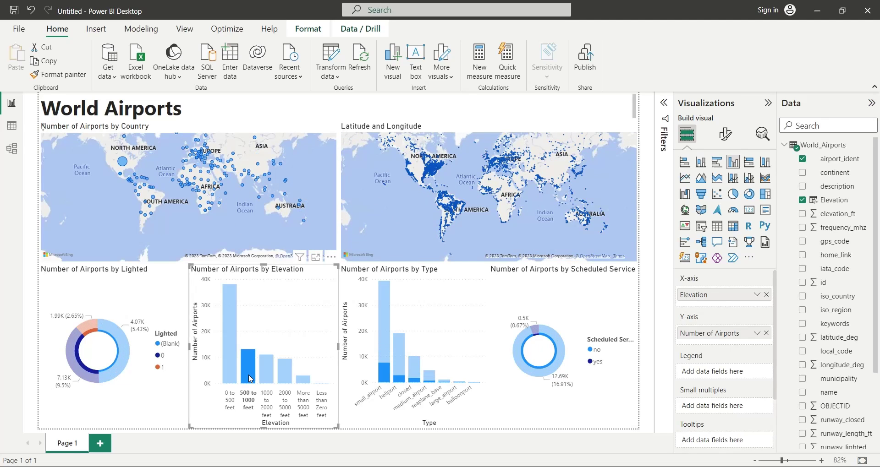
pyautogui.click(267, 379)
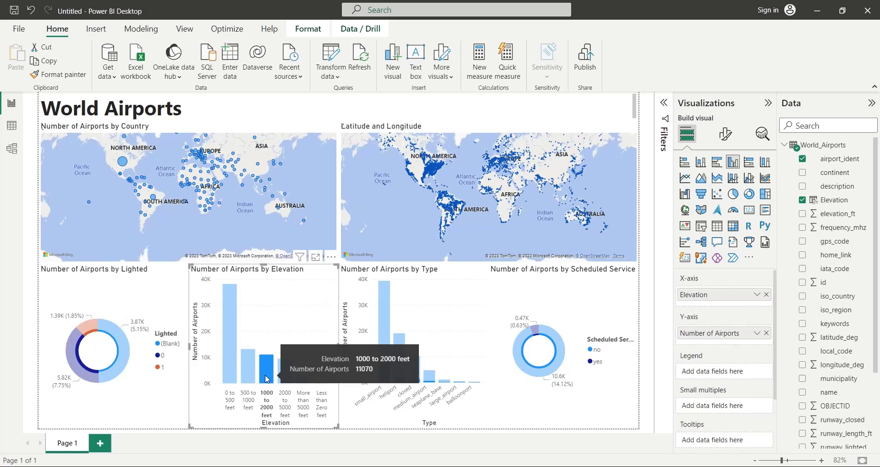
pyautogui.click(290, 380)
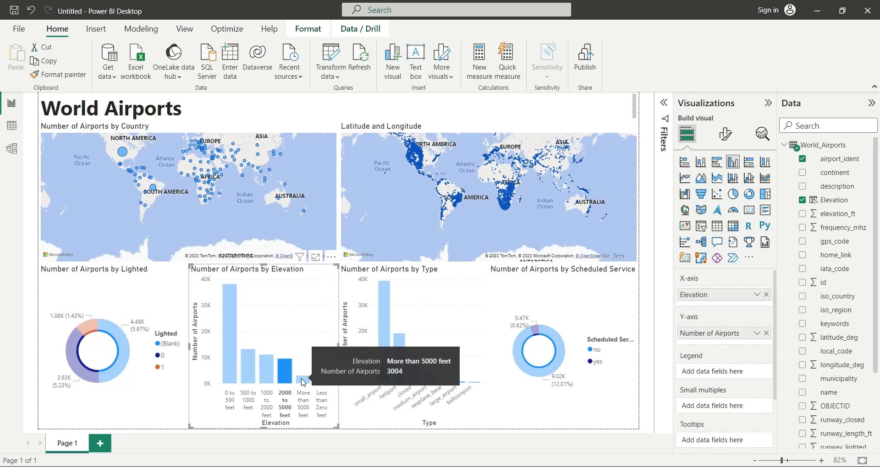
pyautogui.click(303, 380)
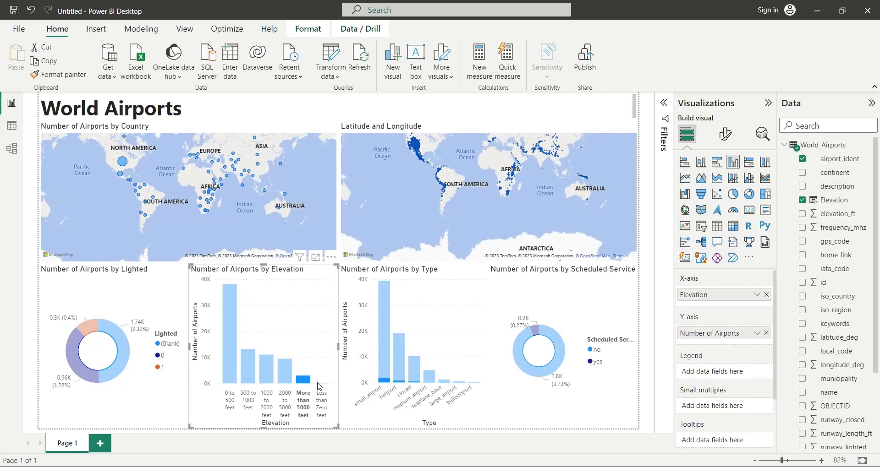
pyautogui.click(322, 384)
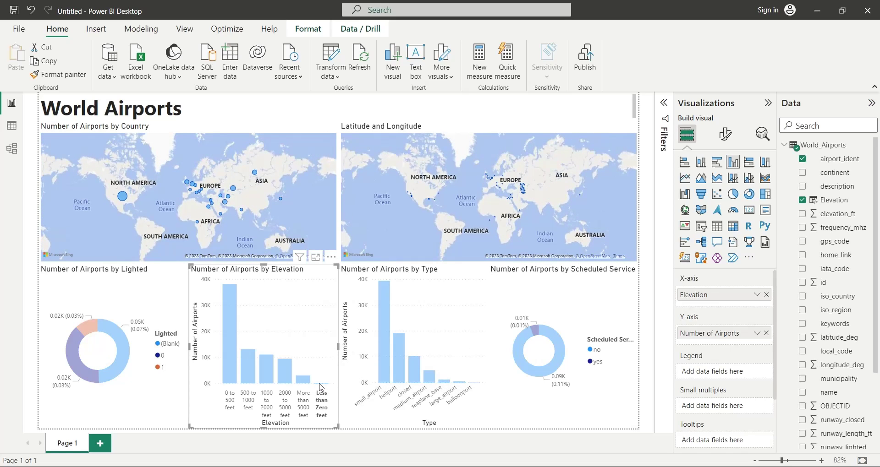
pyautogui.click(320, 387)
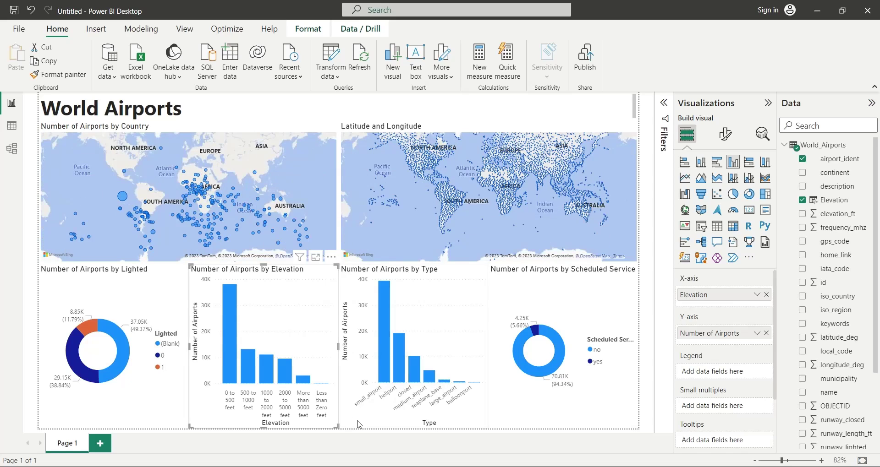
pyautogui.click(359, 425)
pyautogui.click(328, 434)
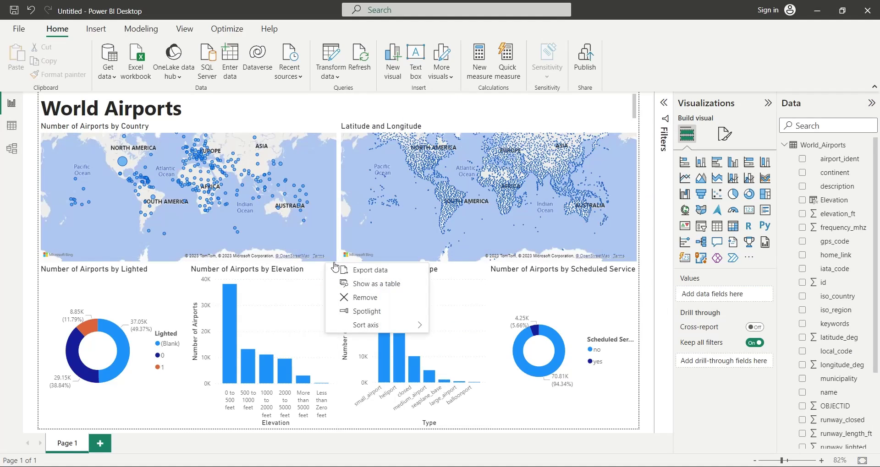
# Step: Narrow the country map and the Latitude and Longitude map to open a gap
pyautogui.click(337, 223)
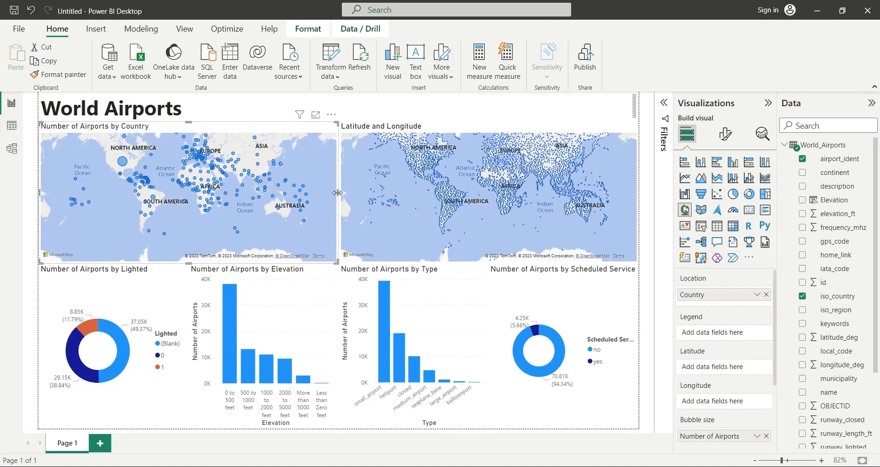
pyautogui.moveTo(337, 224); pyautogui.dragTo(262, 204)
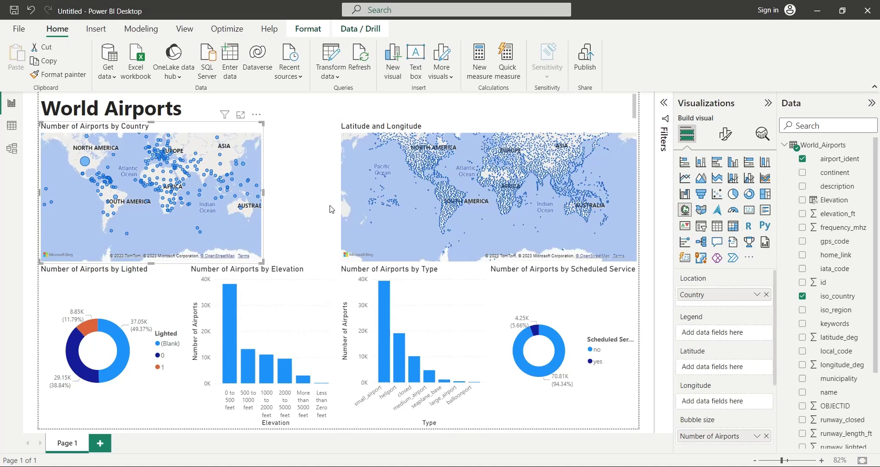
pyautogui.moveTo(339, 210); pyautogui.dragTo(415, 196)
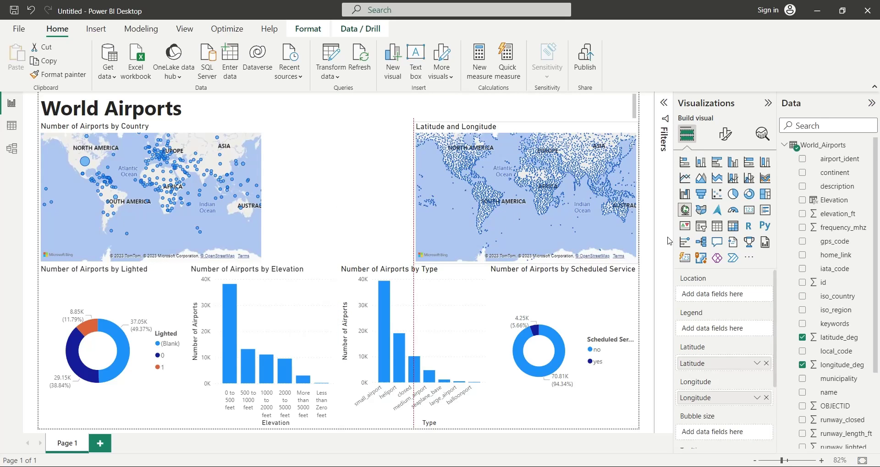
# Step: Add an empty scatter chart and size it between the two maps
pyautogui.click(717, 193)
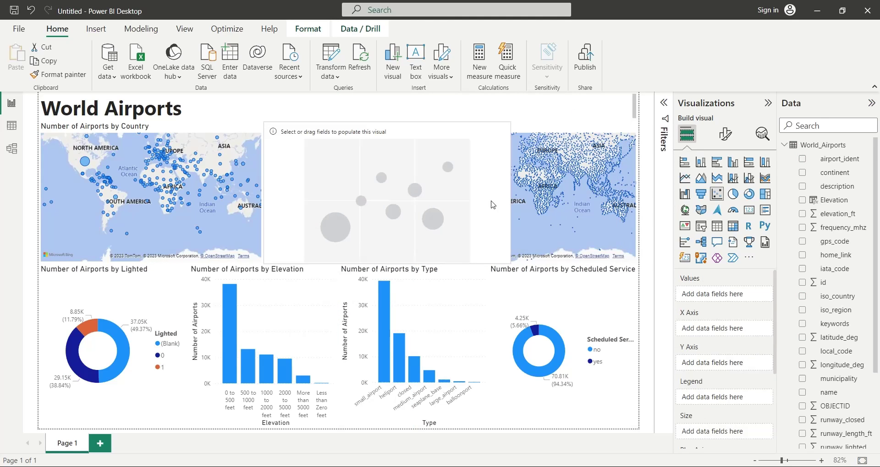
pyautogui.moveTo(493, 205); pyautogui.dragTo(412, 217)
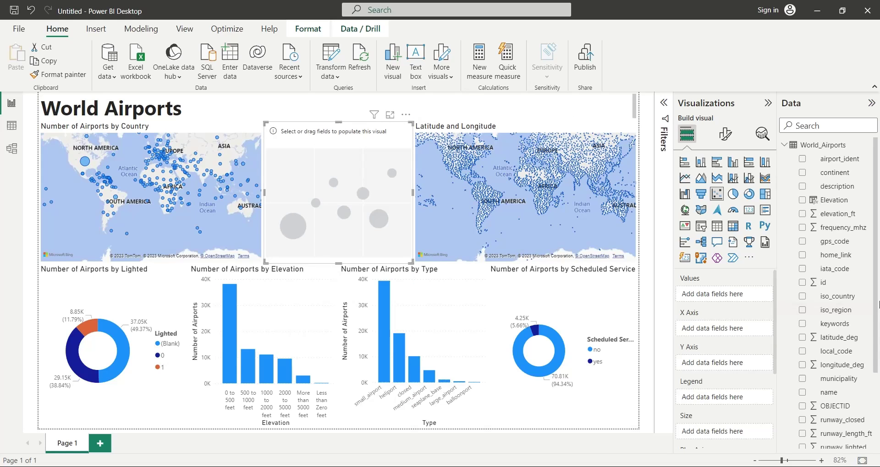
pyautogui.moveTo(877, 310); pyautogui.dragTo(878, 391)
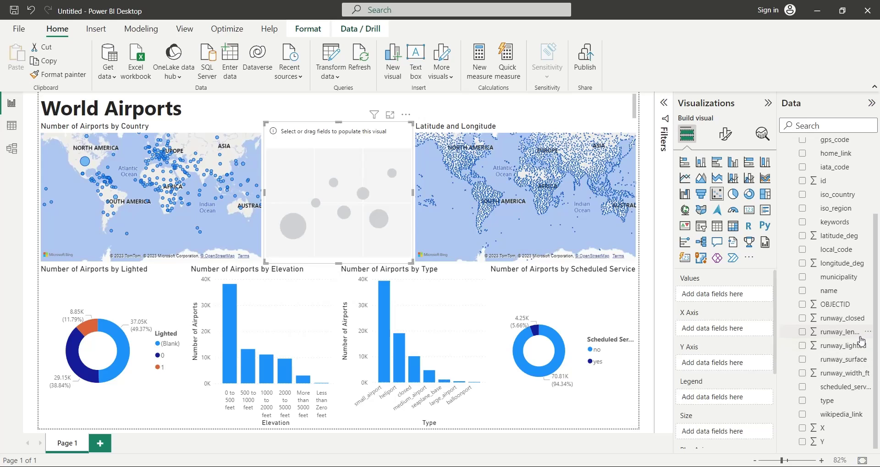
# Step: Plot runway_length_ft on X and runway_width_ft on Y, renamed Length and Width
pyautogui.moveTo(839, 333); pyautogui.dragTo(732, 334)
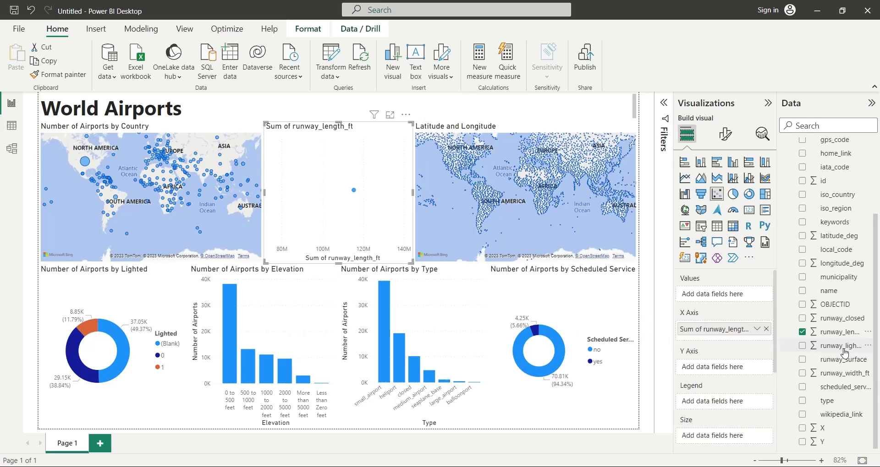
pyautogui.moveTo(843, 374); pyautogui.dragTo(714, 369)
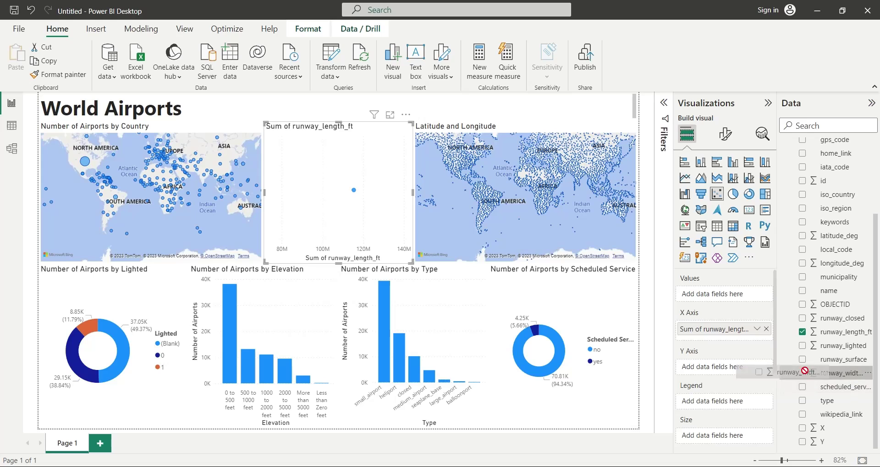
pyautogui.doubleClick(713, 368)
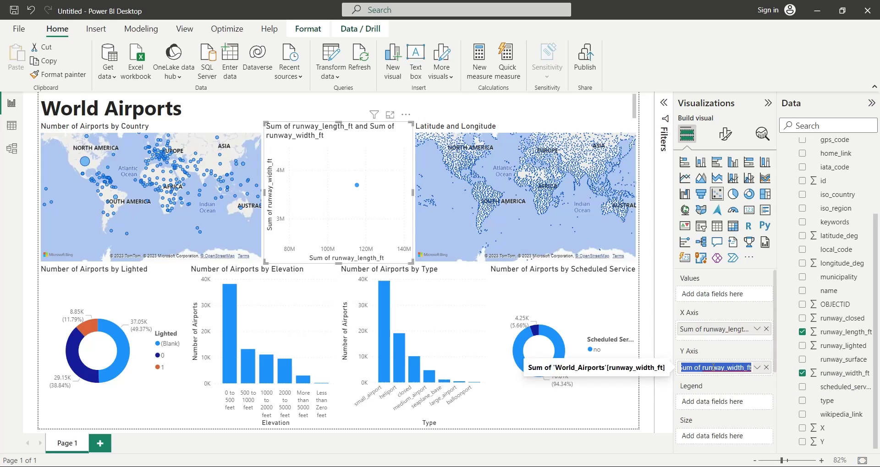
pyautogui.write('Width')
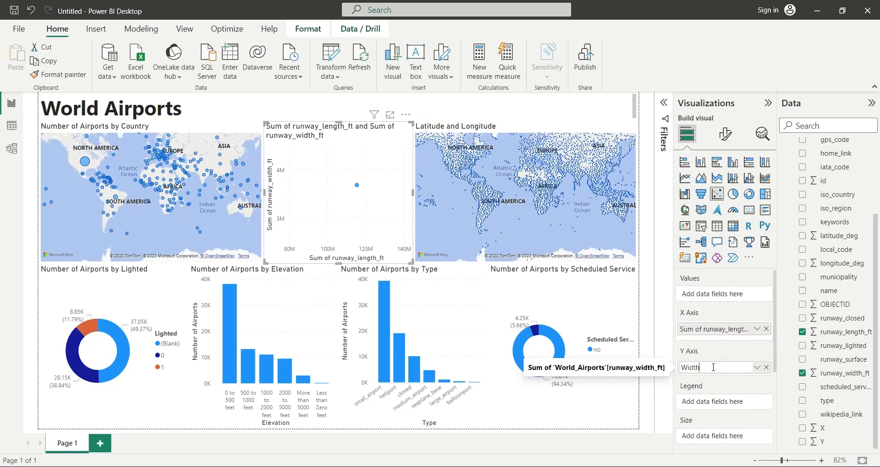
pyautogui.press('Return')
pyautogui.doubleClick(717, 330)
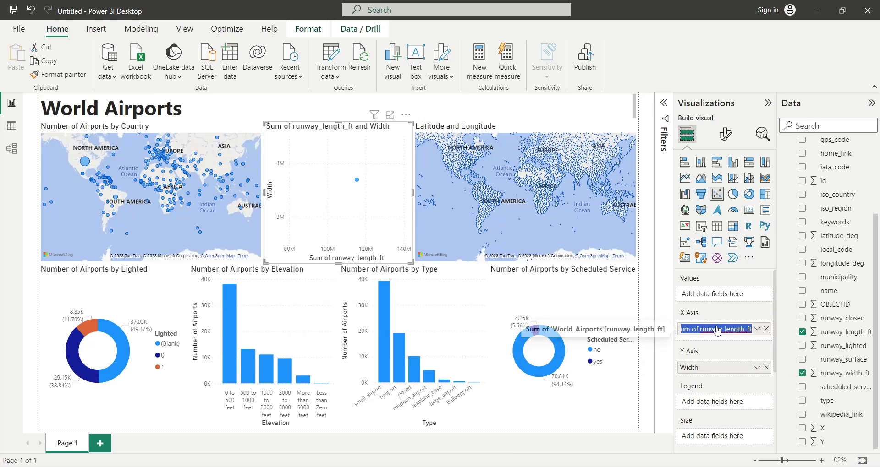
pyautogui.write('Length')
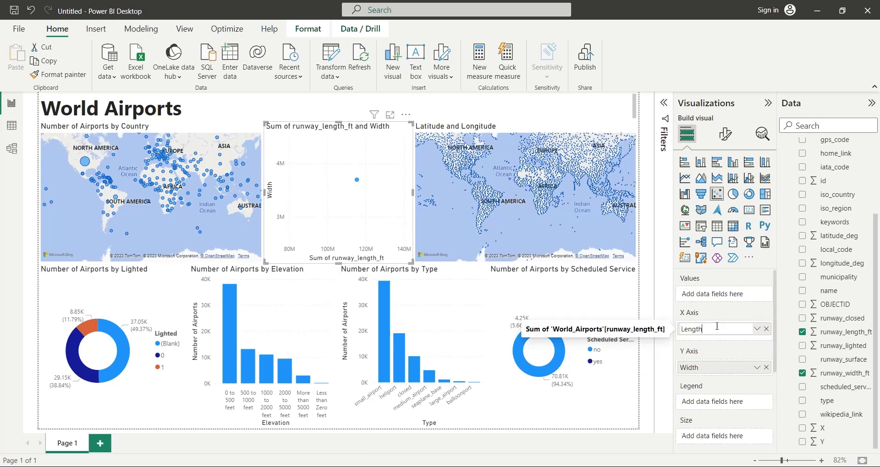
pyautogui.press('Return')
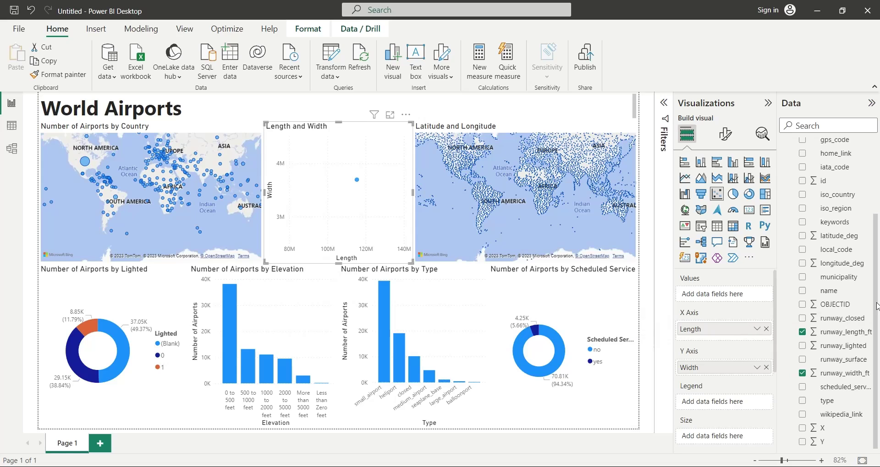
pyautogui.moveTo(876, 306); pyautogui.dragTo(878, 195)
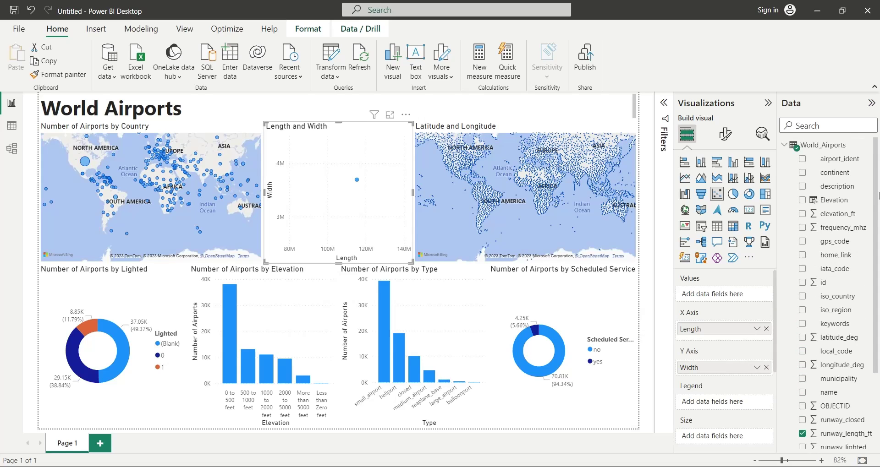
pyautogui.scroll(-3, 859, 287)
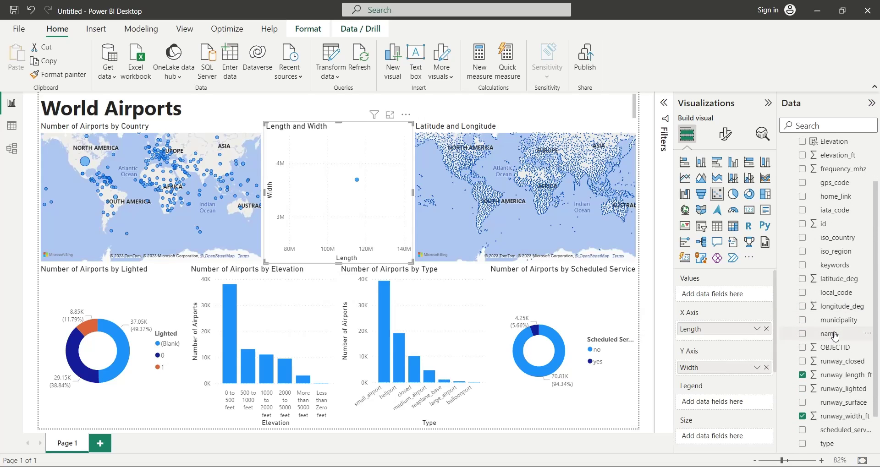
# Step: Add the name field to the scatter chart's Values and rename it Airport
pyautogui.moveTo(829, 334)
pyautogui.mouseDown()
pyautogui.moveTo(742, 311)
pyautogui.moveTo(724, 295)
pyautogui.mouseUp()
pyautogui.doubleClick(687, 294)
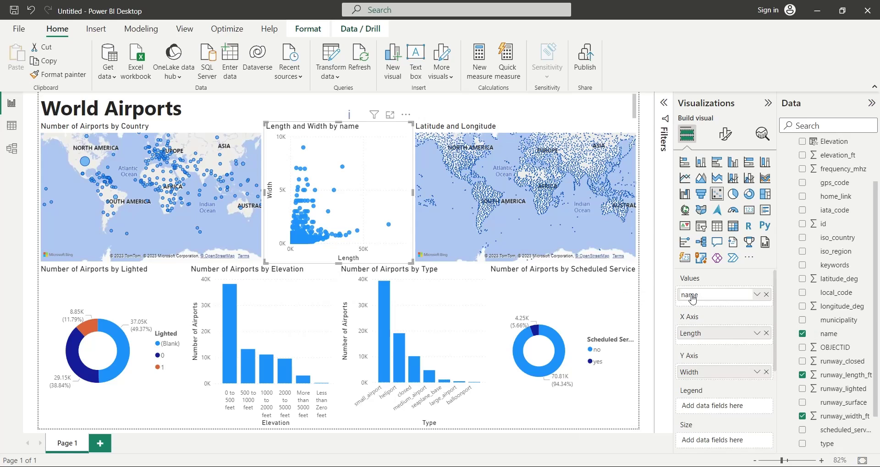
pyautogui.click(682, 296)
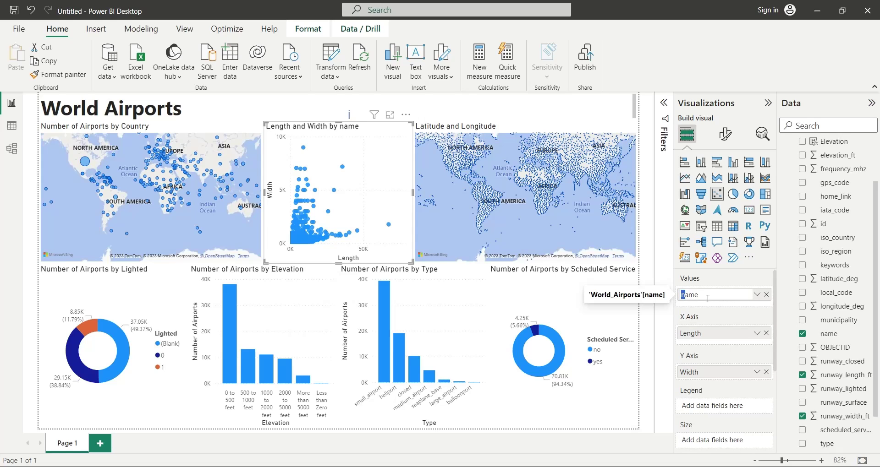
pyautogui.hotkey('ctrl', 'a')
pyautogui.write('A')
pyautogui.press('Return')
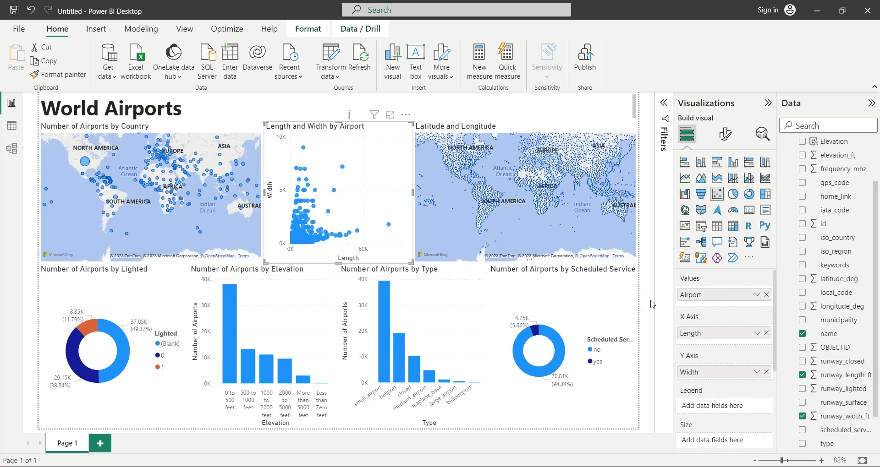
pyautogui.click(36, 337)
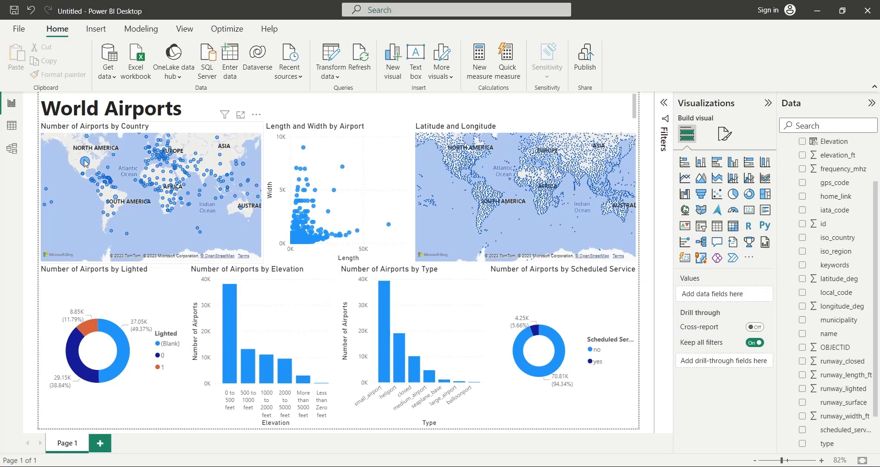